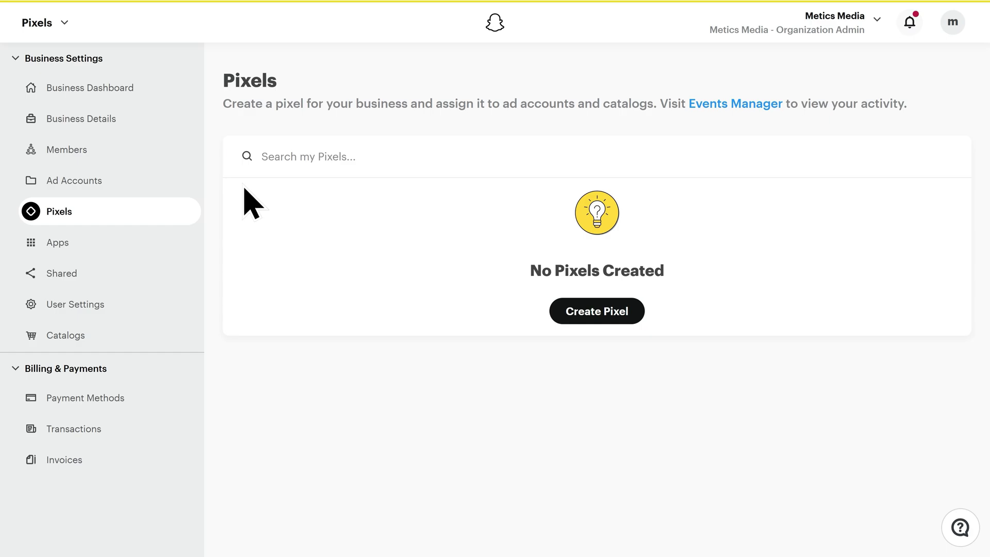
click(596, 316)
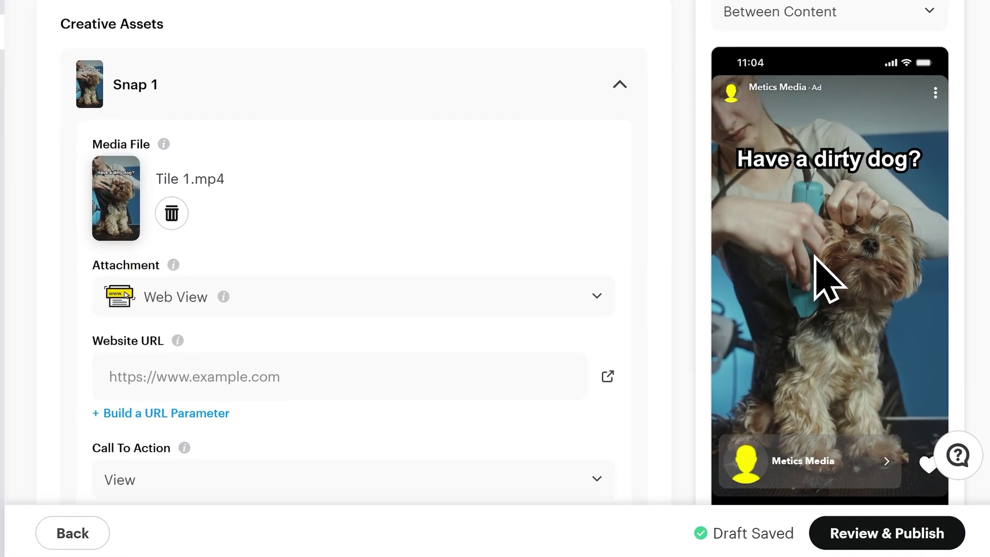
click(884, 536)
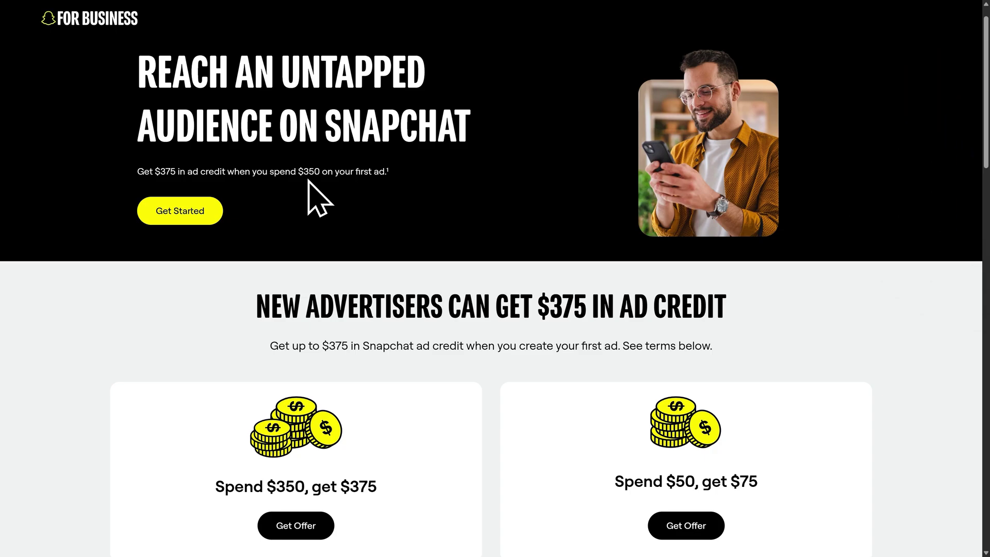
Step: Start the business sign-up and submit the account form with business name Metics Media, the email, password and birthday
click(182, 219)
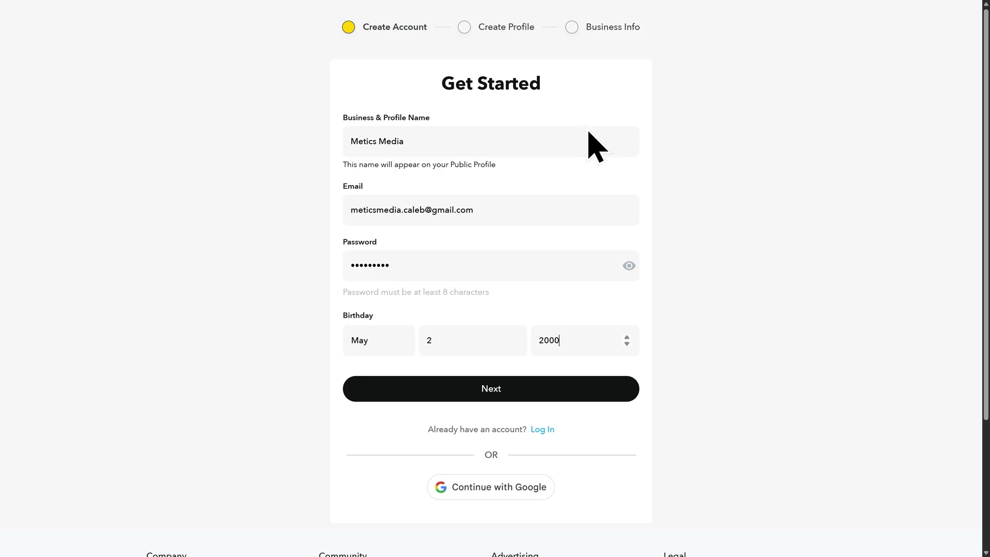
click(493, 399)
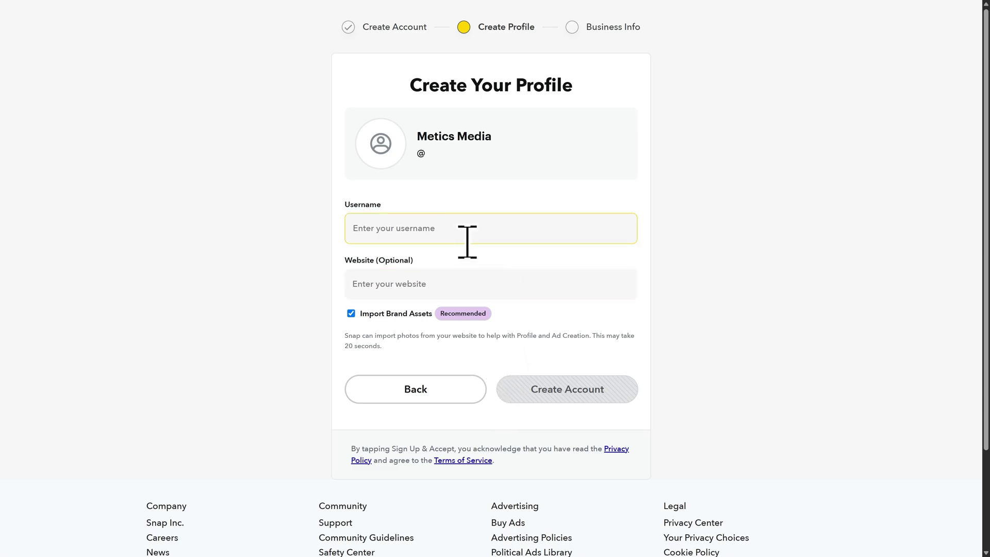
text(meticsmedia1)
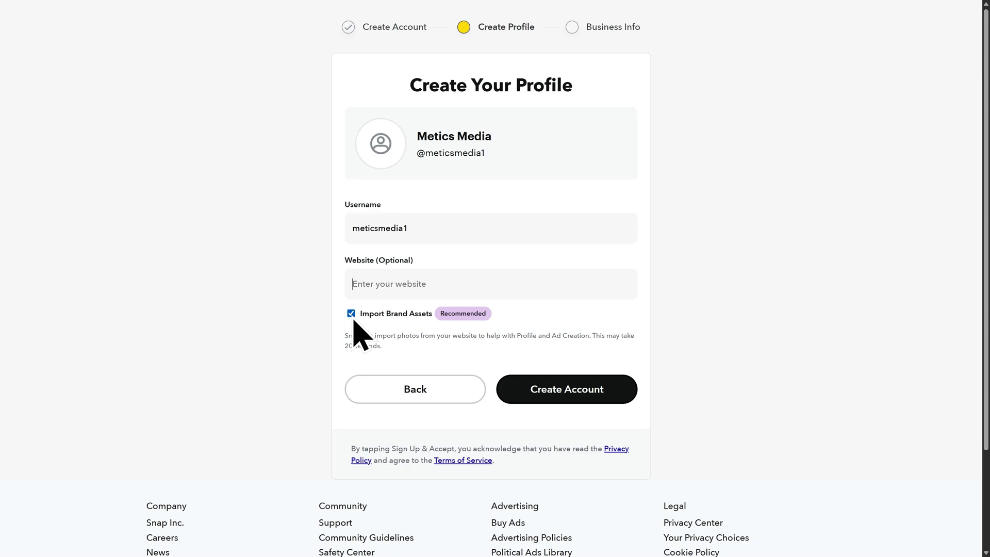
text(https://meticsmedia.com)
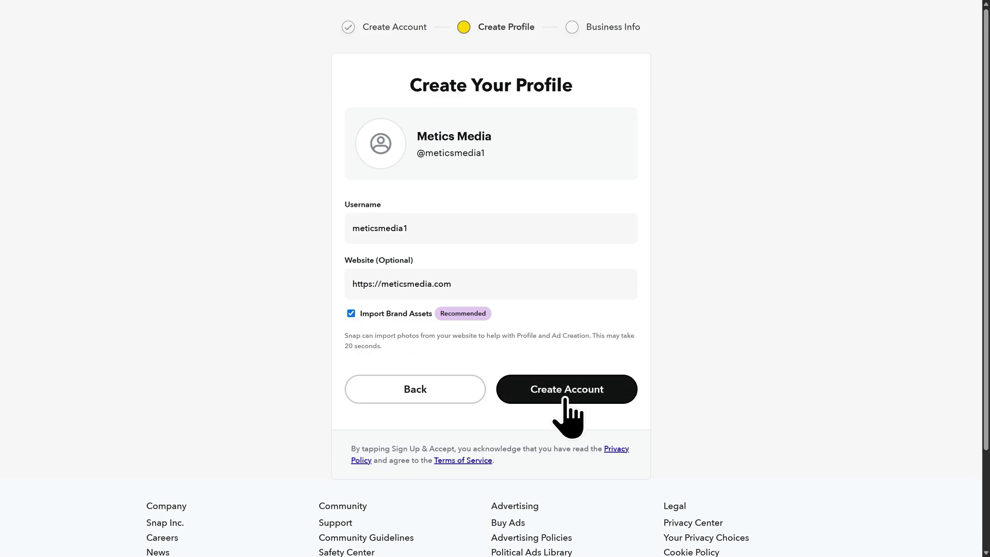
click(563, 398)
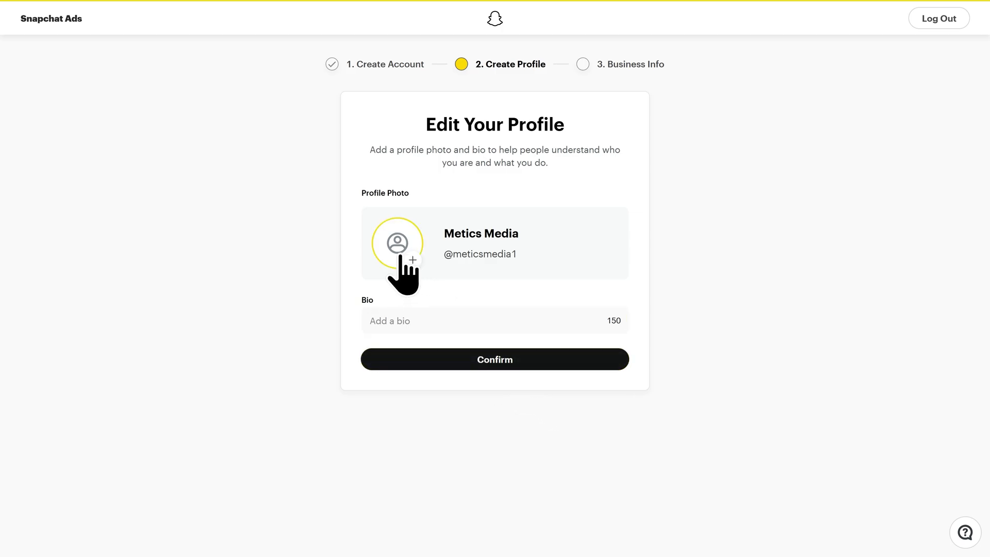
click(425, 318)
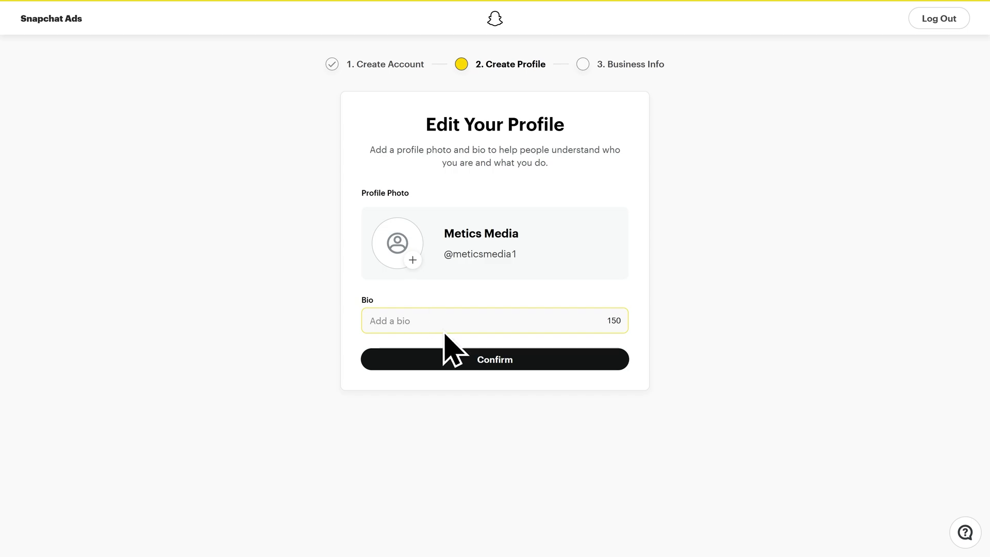
click(494, 362)
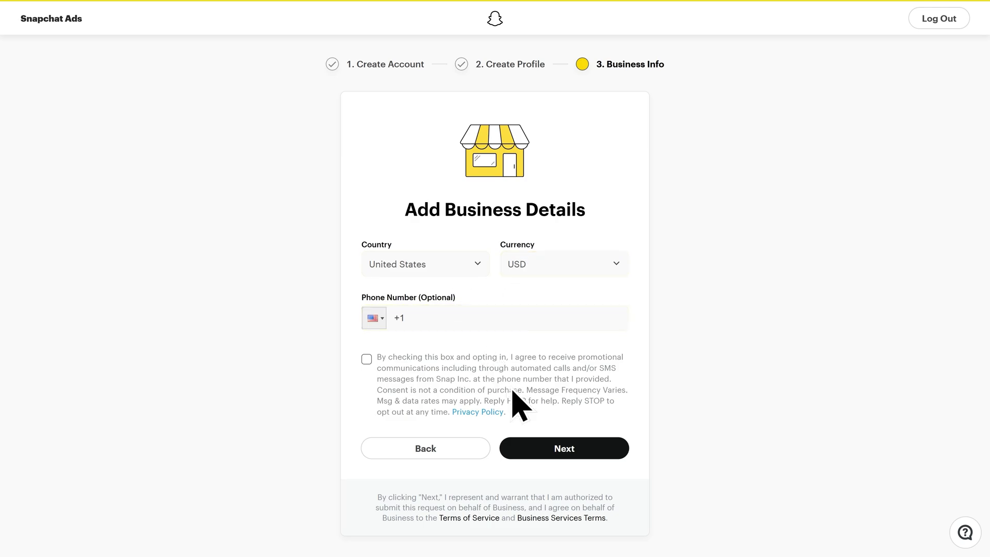
Step: Submit the business details with United States and USD, and accept the "Spend $350, get $375" credit offer
click(563, 453)
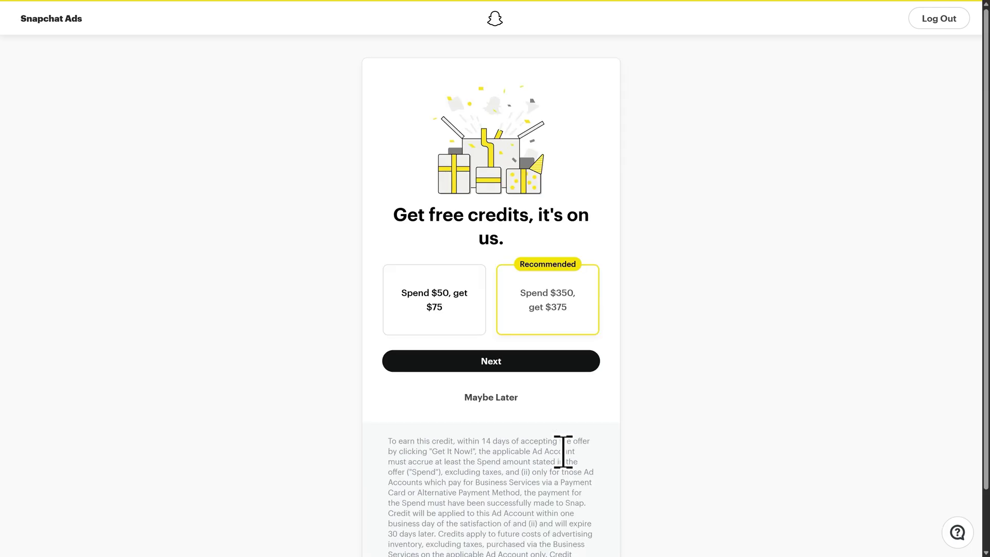
click(553, 370)
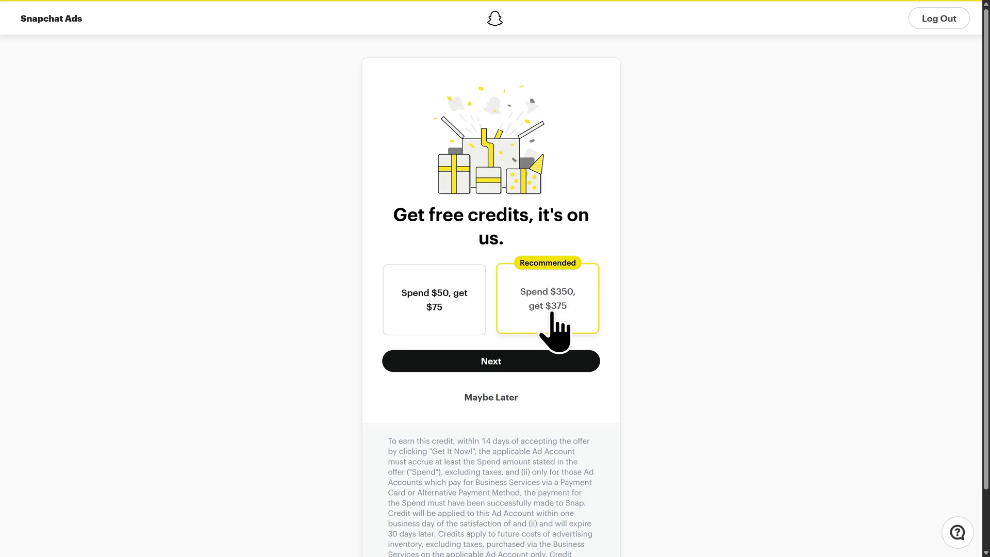
click(526, 364)
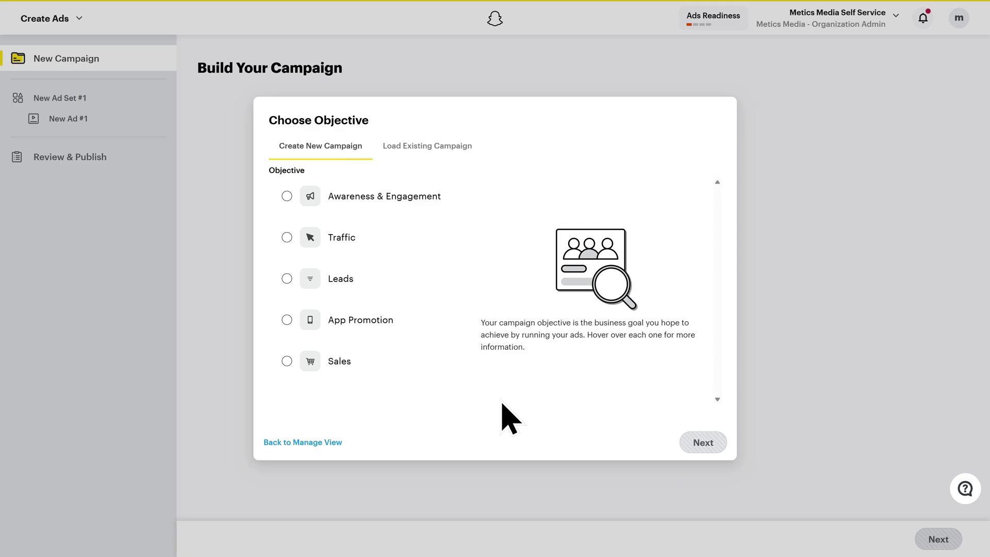
Step: Leave the campaign objective selection for the ads management view and open the Pixels page
click(303, 450)
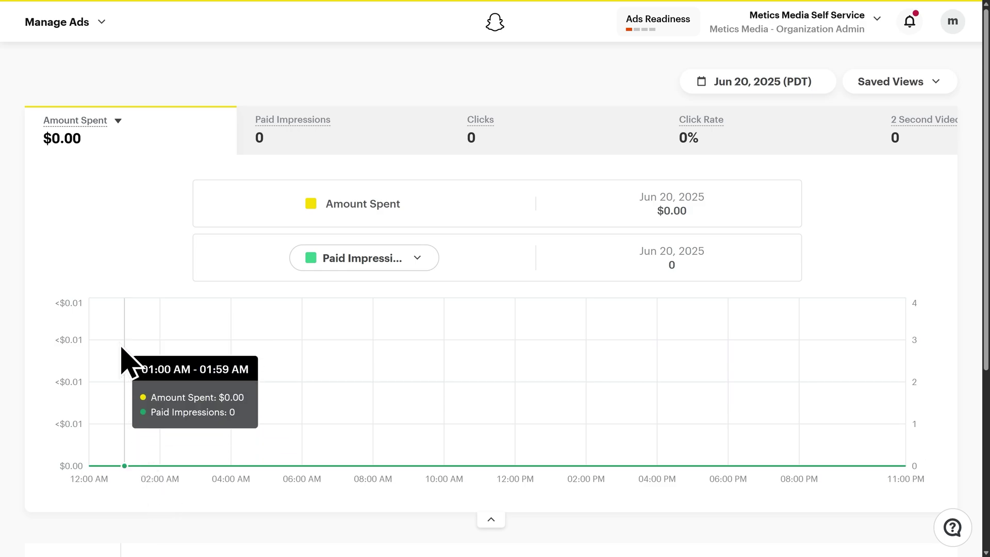
click(101, 23)
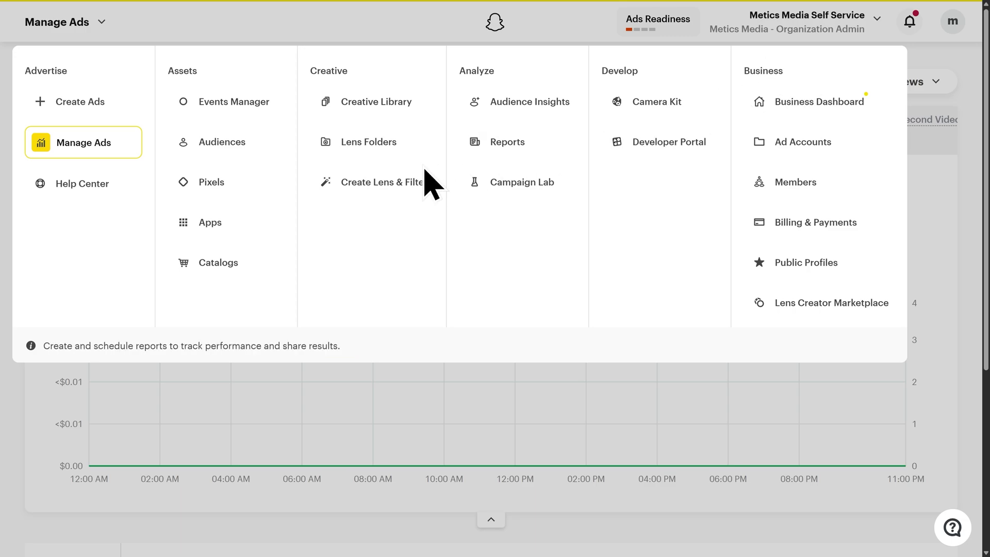
click(244, 206)
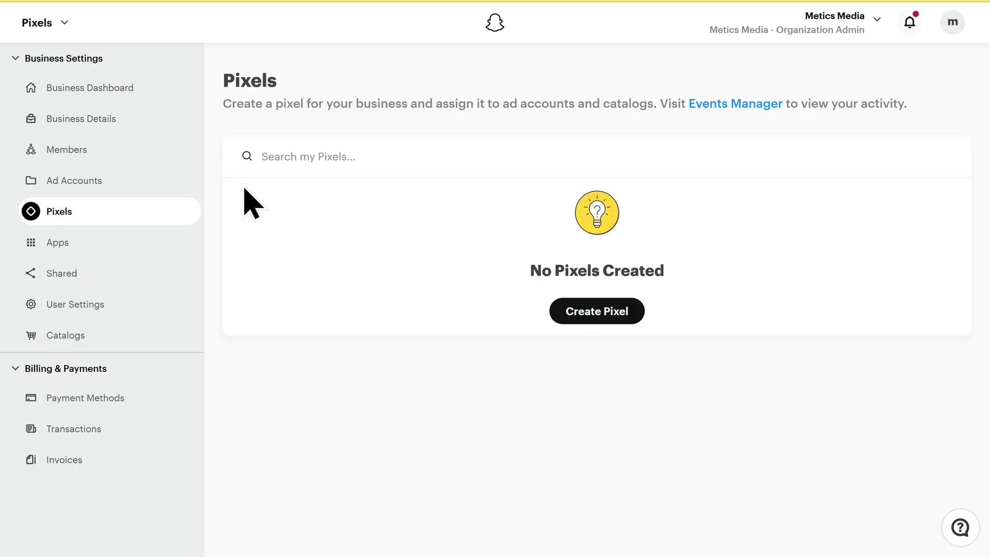
Step: Create a pixel named Test and connect it to the Metics Media Self Service ad account
click(596, 314)
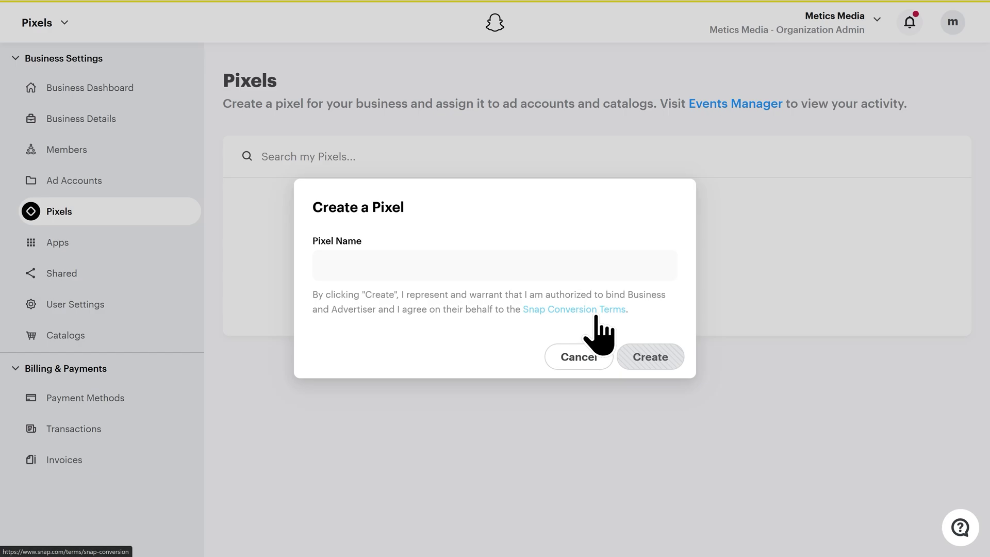
click(449, 267)
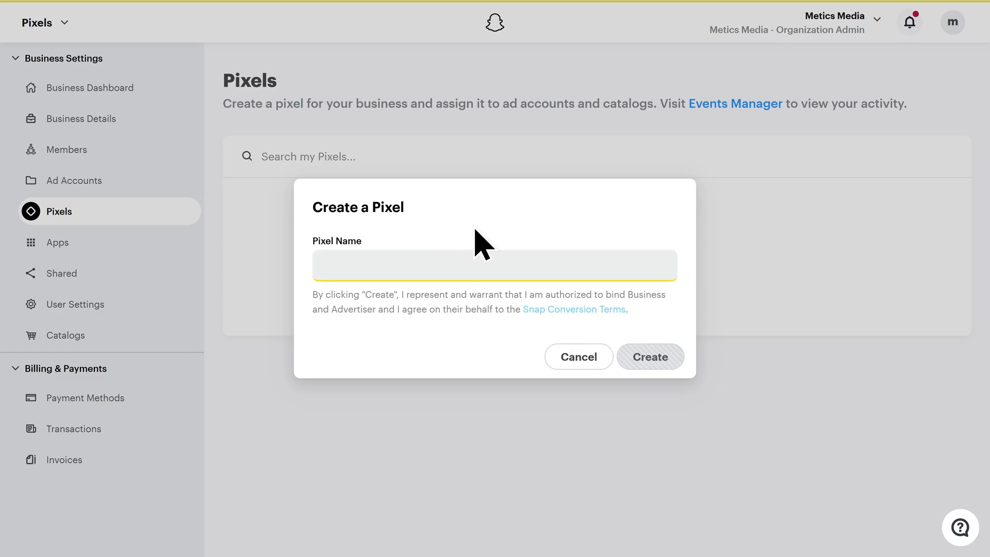
text(Test)
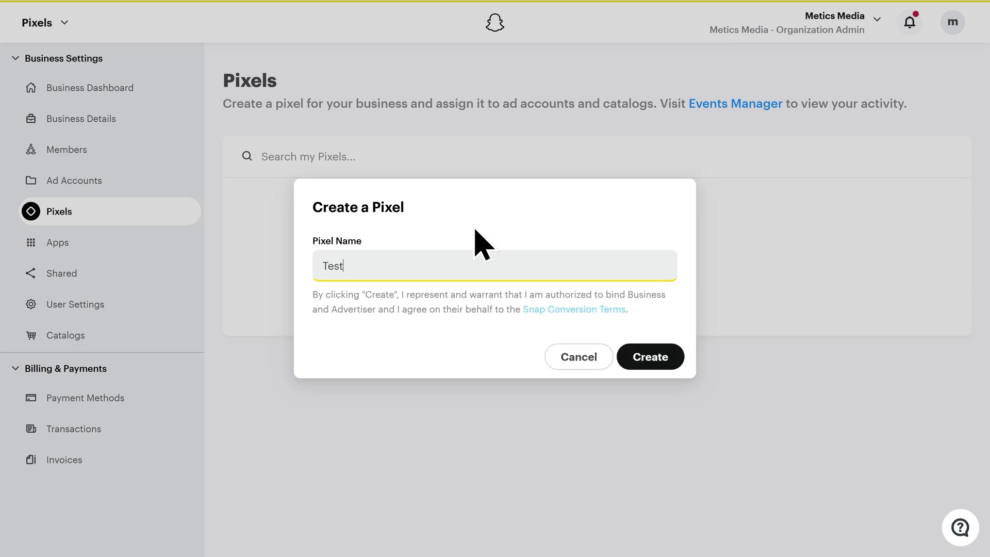
click(648, 365)
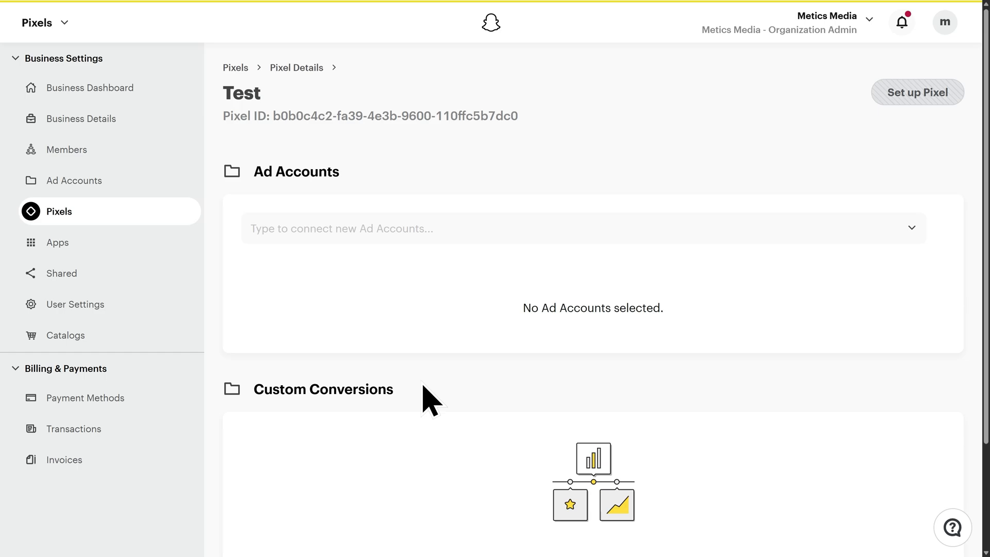
click(451, 230)
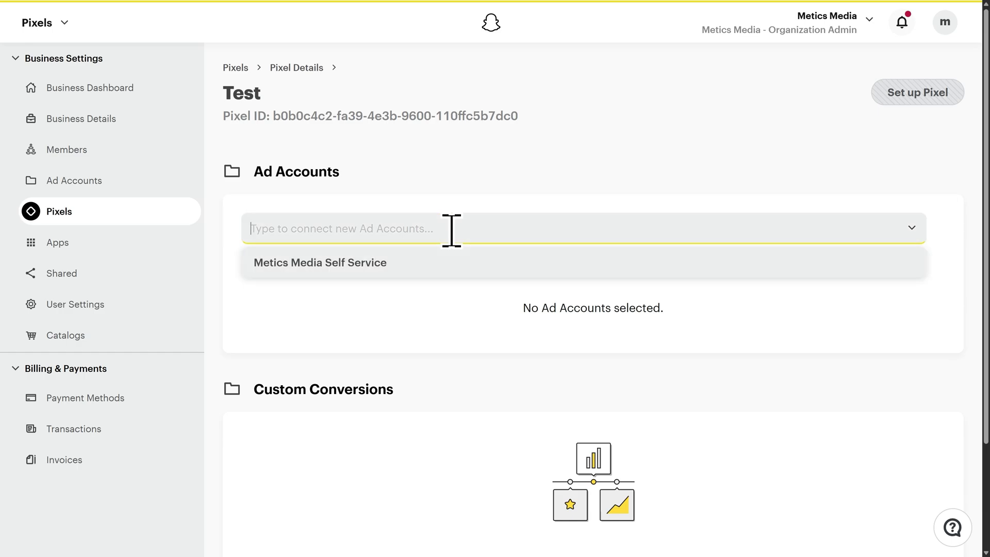
click(328, 273)
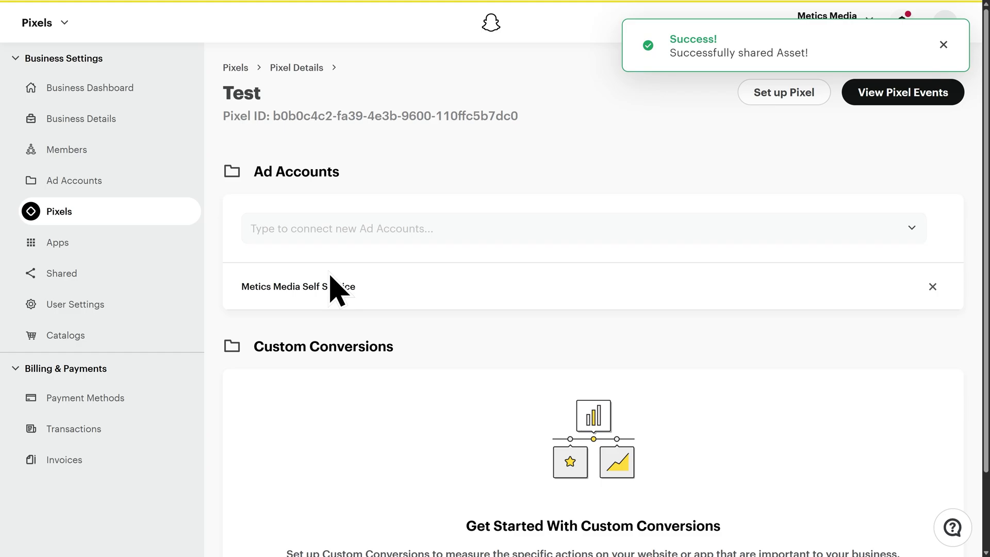
Step: View the Partner Integration options in the Test pixel's web events setup and close it without choosing a partner
click(780, 103)
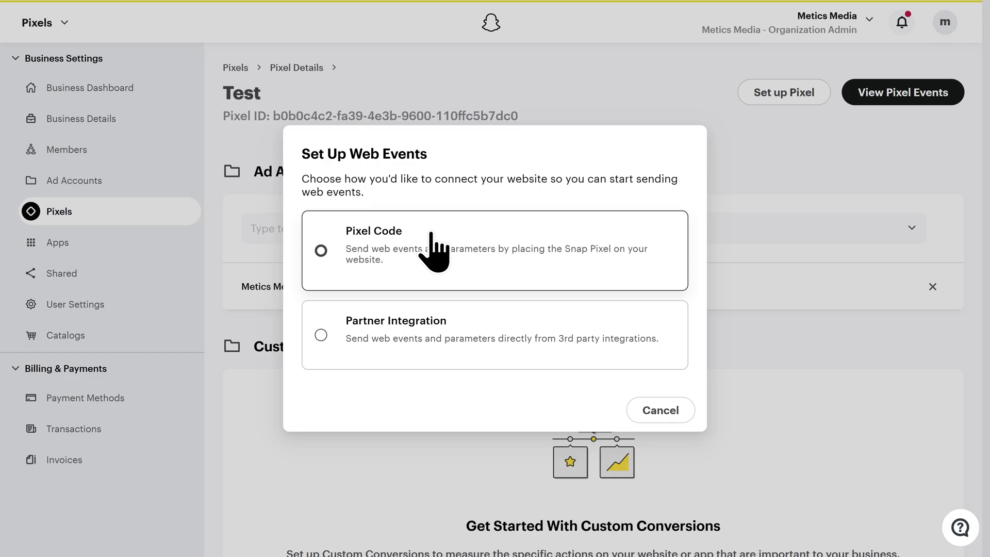
click(468, 322)
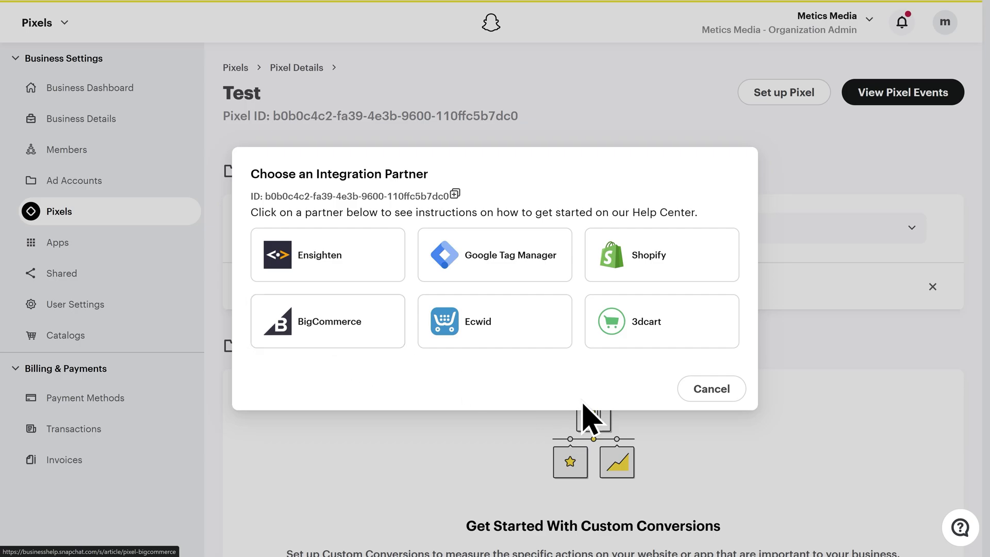
click(695, 394)
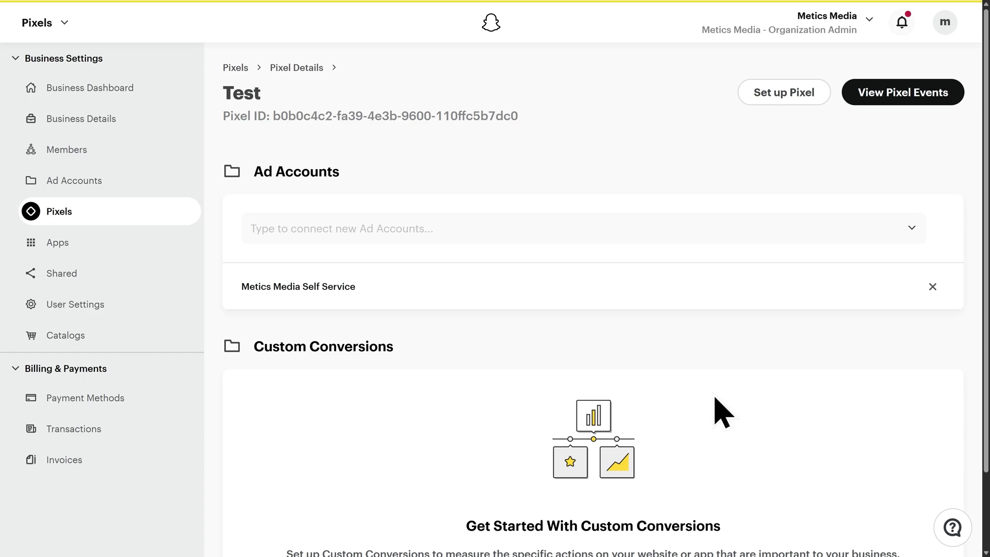
Step: Start creating a new ad campaign with the Awareness & Engagement objective
click(66, 25)
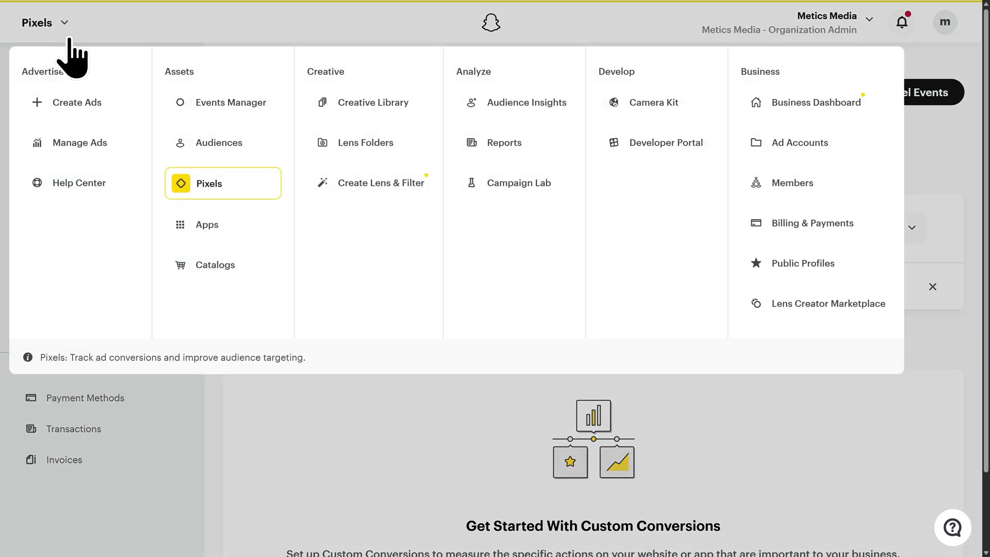
click(81, 108)
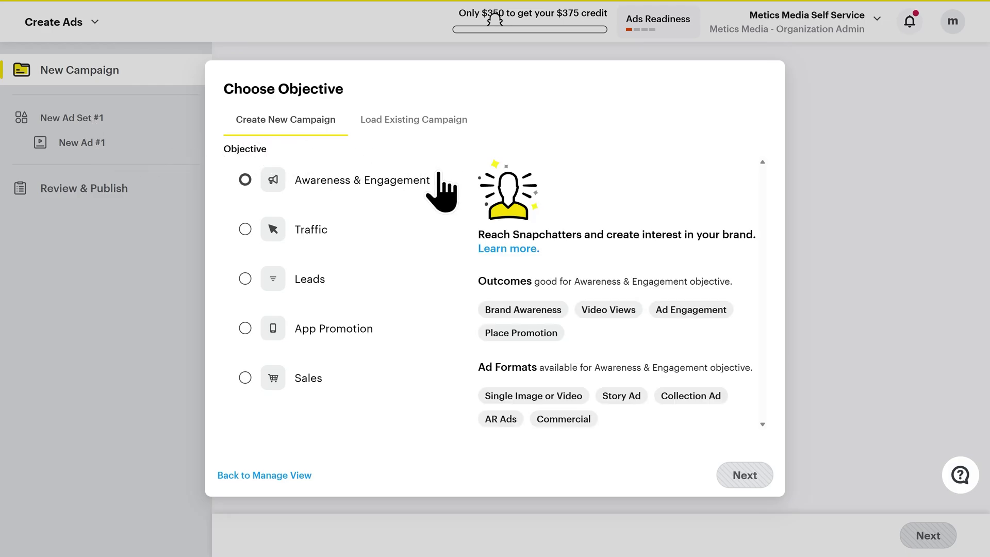
mouse_move(369, 278)
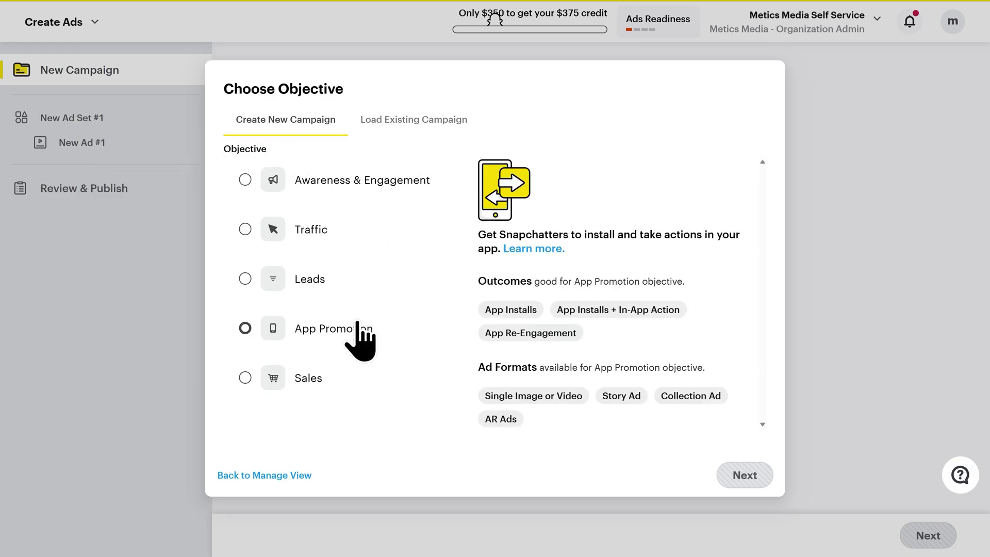
mouse_move(335, 378)
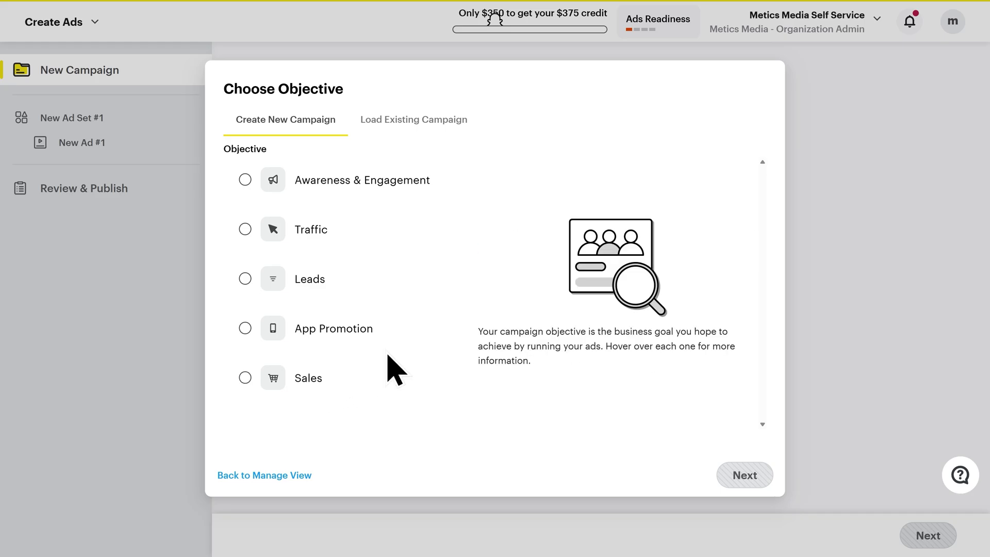
mouse_move(441, 187)
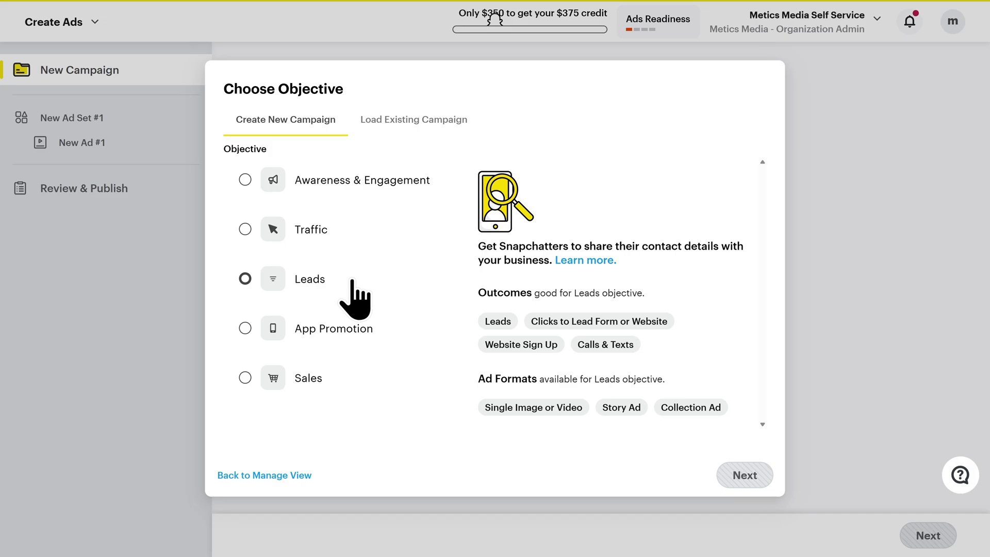
mouse_move(389, 325)
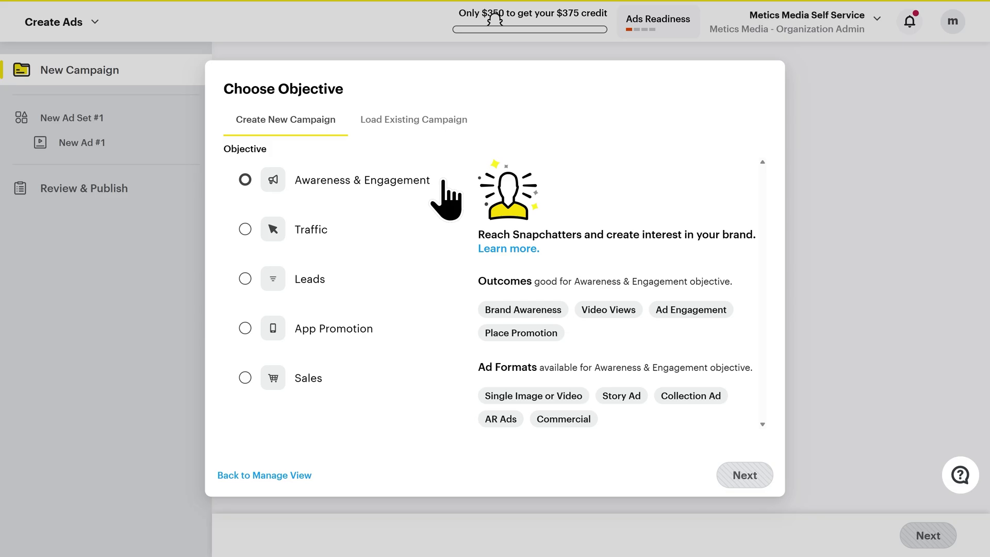
click(443, 184)
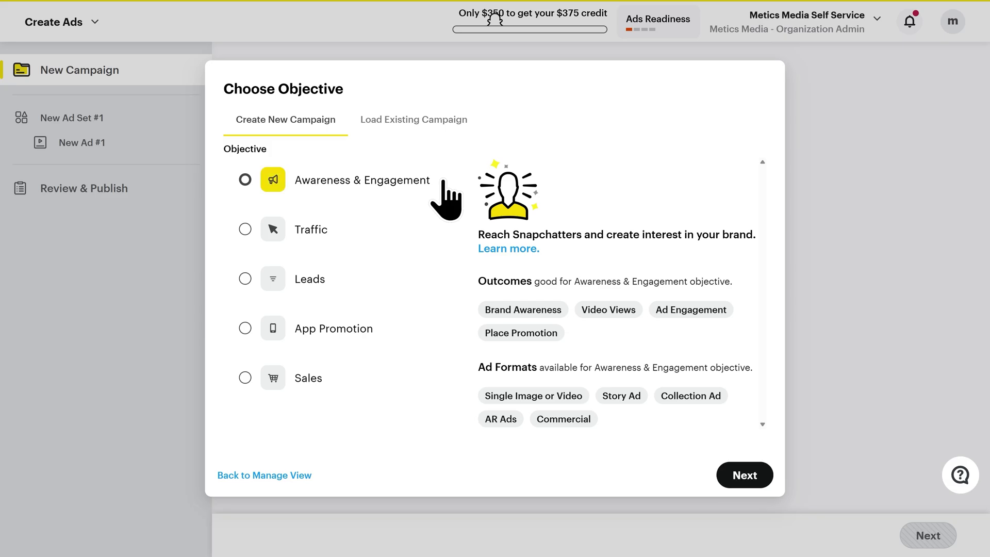
click(750, 487)
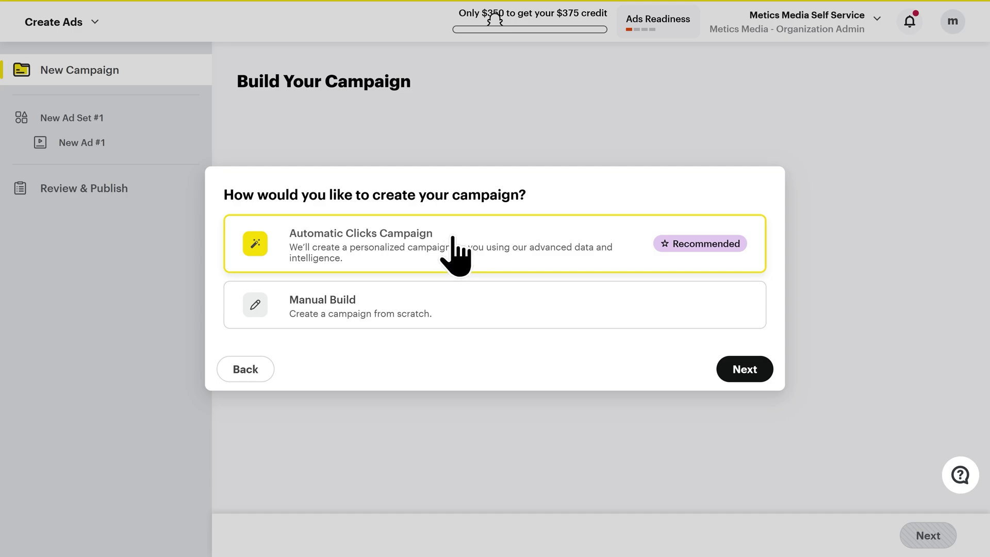
Step: Set up a manually built campaign named Test Campaign with its status set to Paused
click(448, 304)
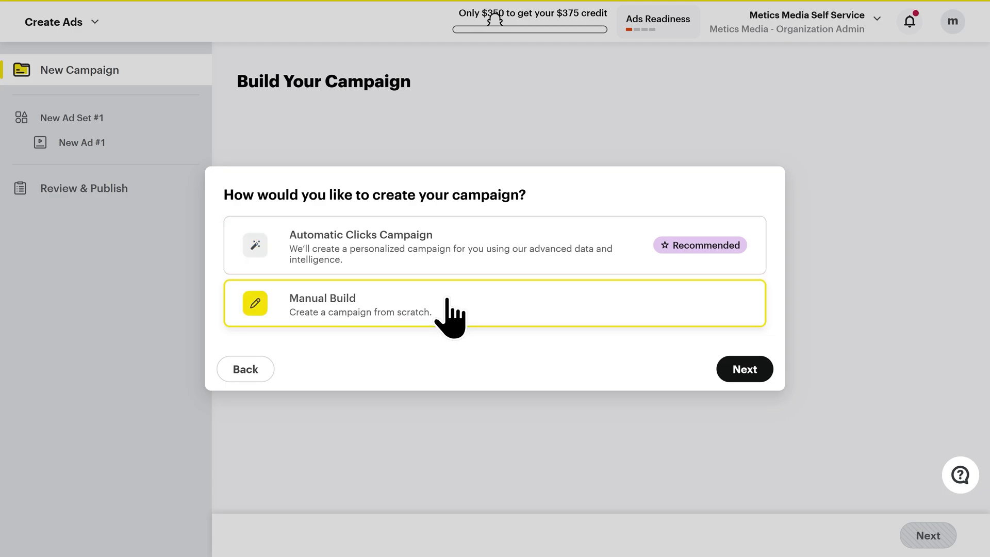
click(728, 374)
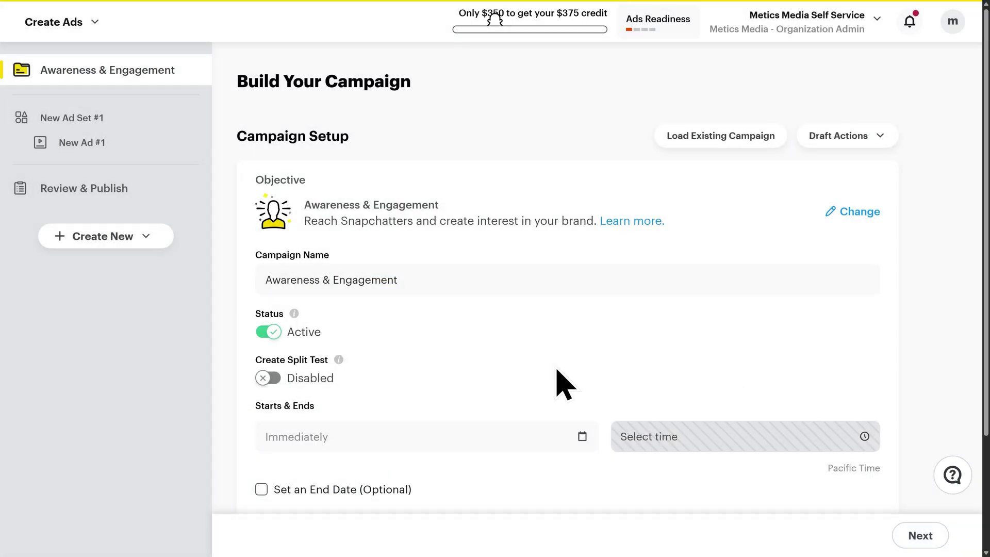
click(450, 279)
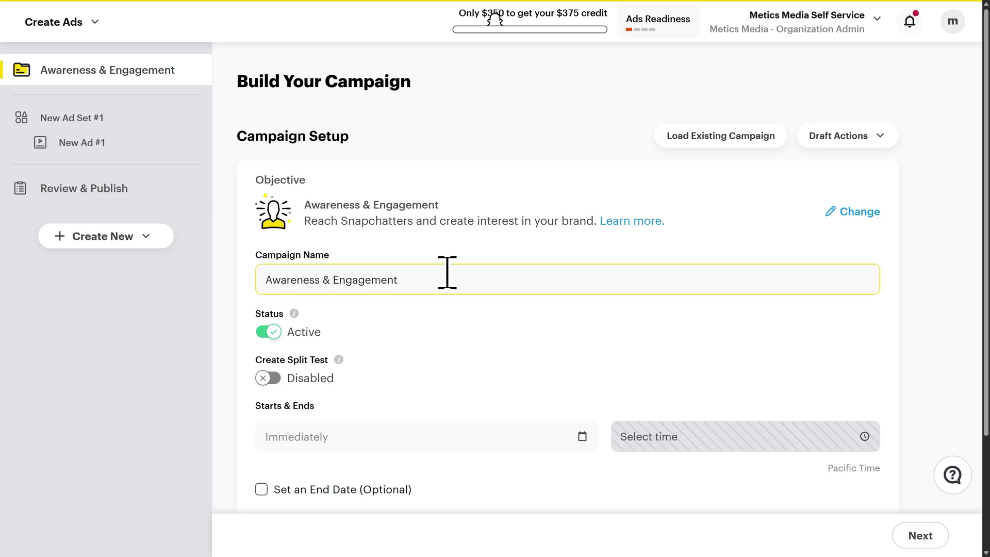
key(ctrl+a)
text(Test Ca)
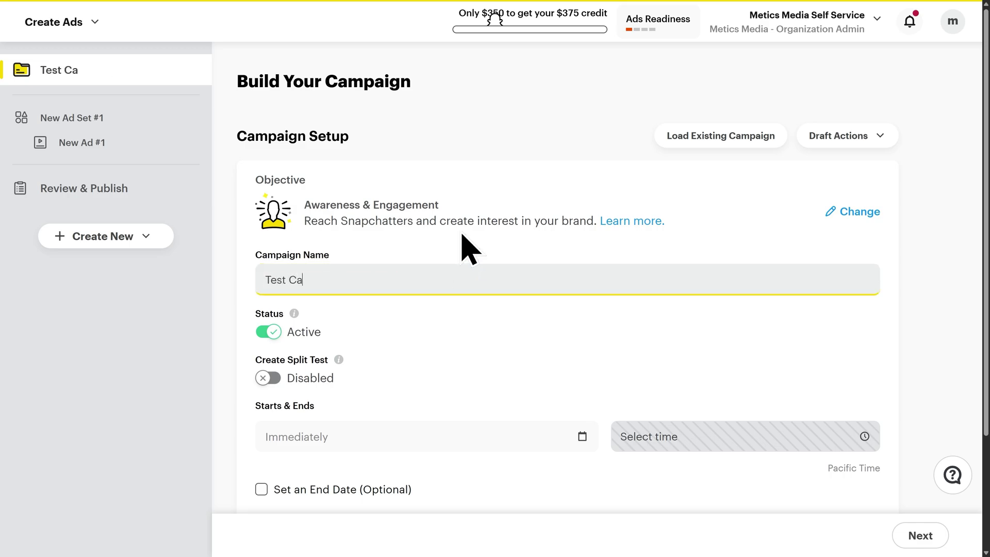
text(mpaign)
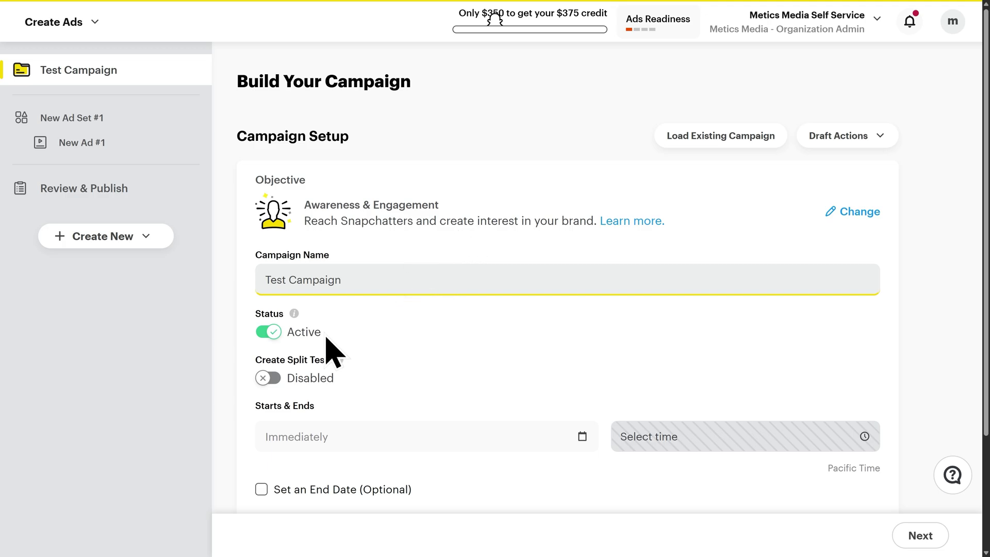
click(273, 332)
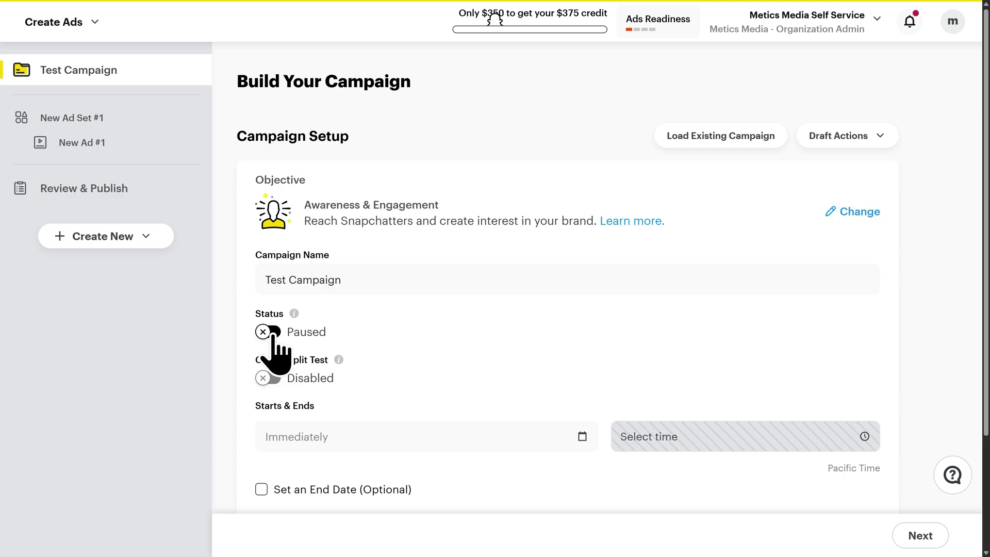
Step: Enable the campaign's split test to view its test variable options and disable it again
click(270, 380)
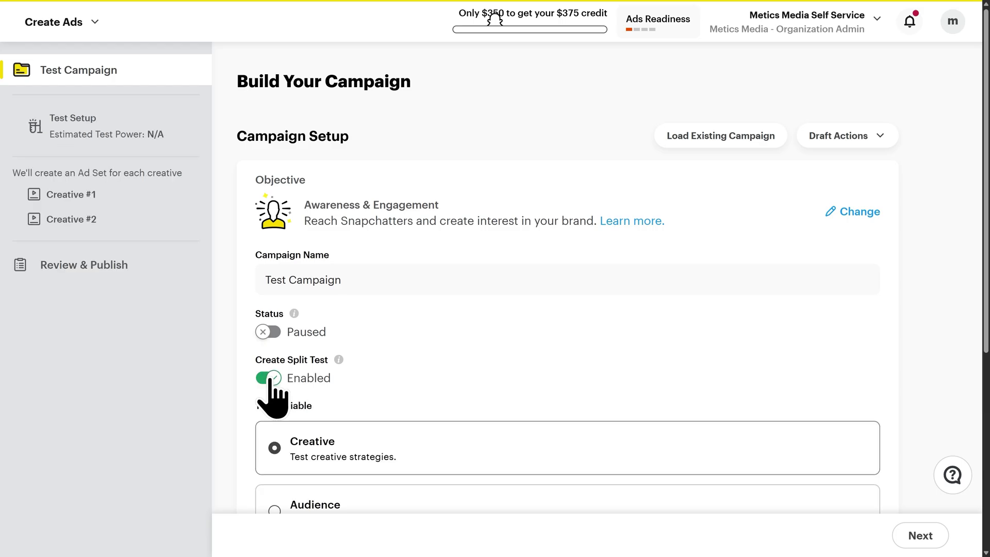
scroll(453, 370, down, 2)
scroll(452, 356, down, 2)
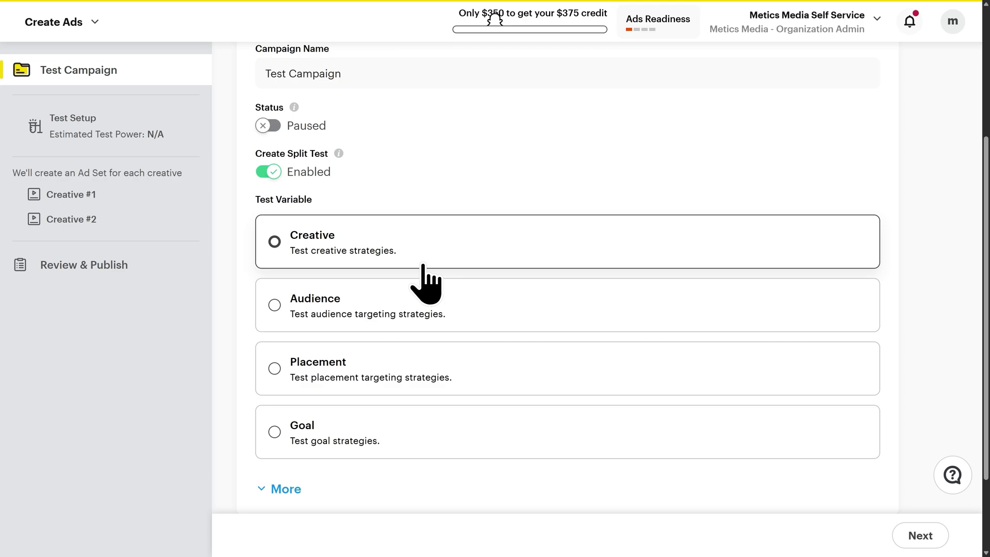
click(268, 174)
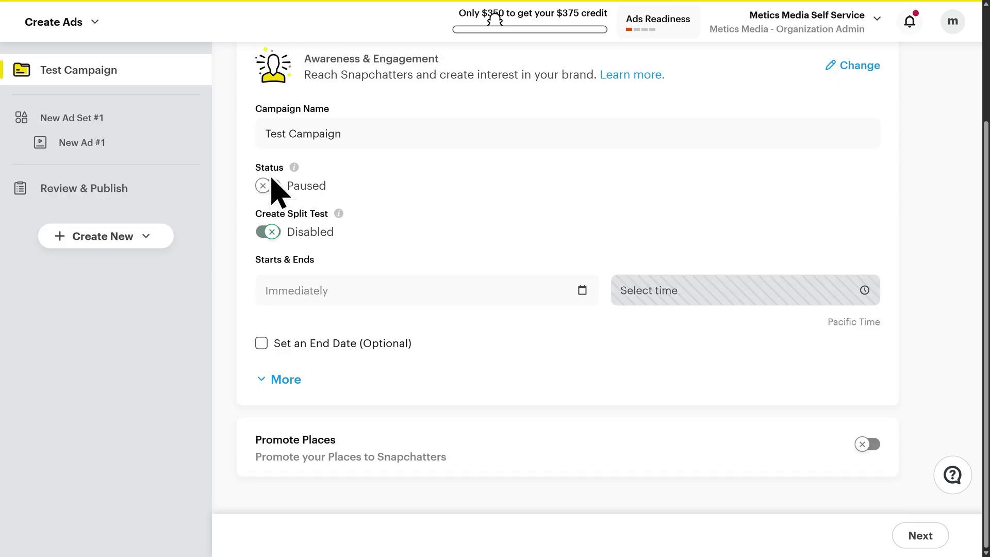
Step: Set the campaign's start date to Jun 21, 2025 and continue to the ad set details
click(331, 286)
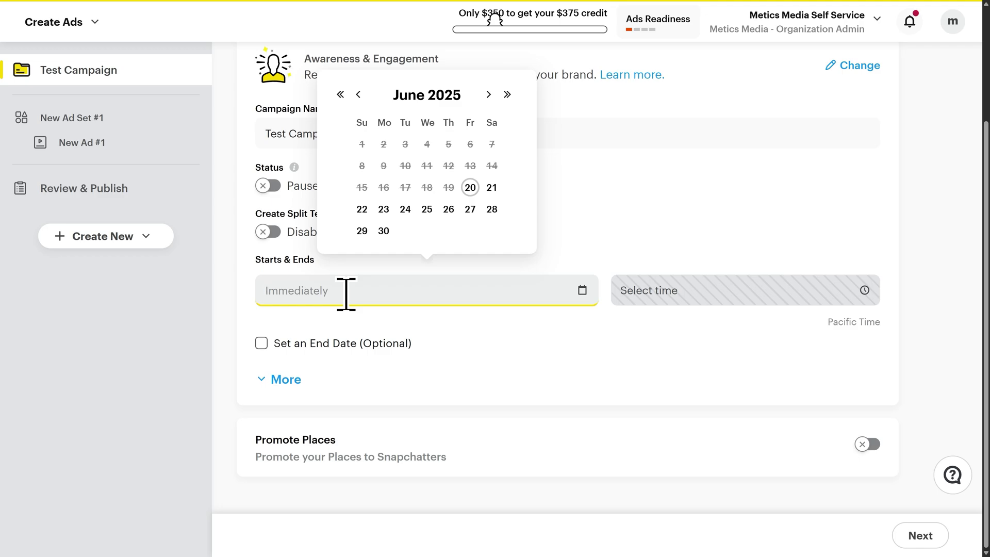
click(491, 187)
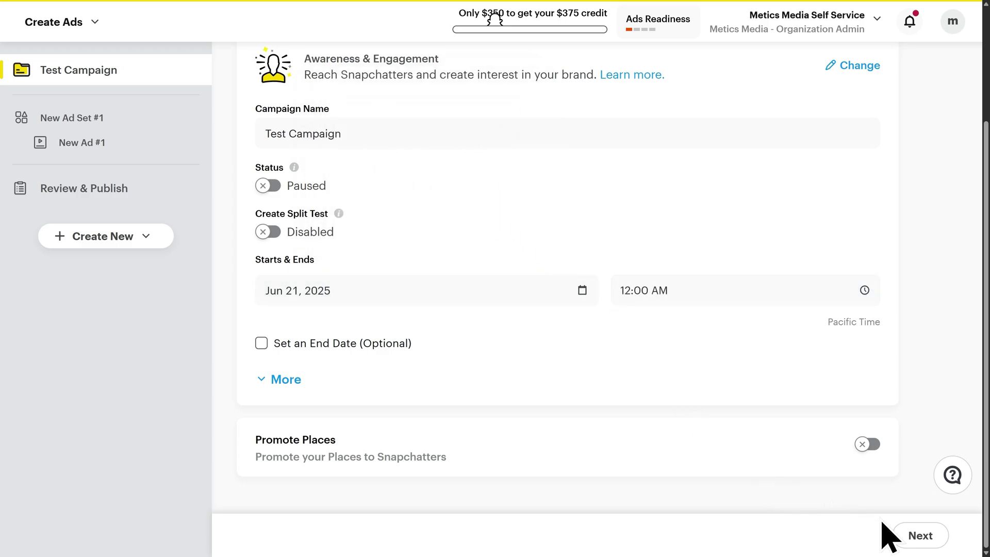
click(922, 540)
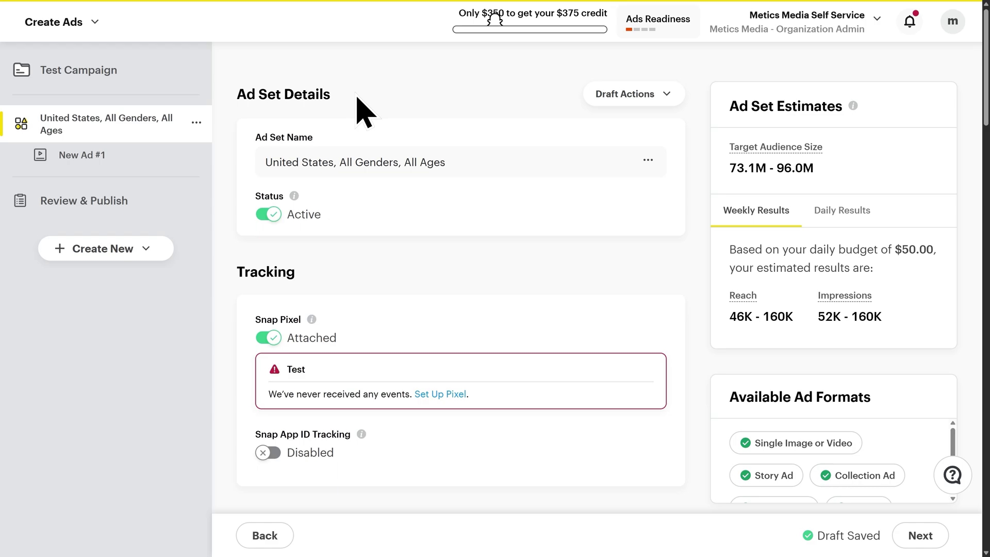
Step: Rename the ad set as Test Ad Set and set its status to Paused
click(431, 166)
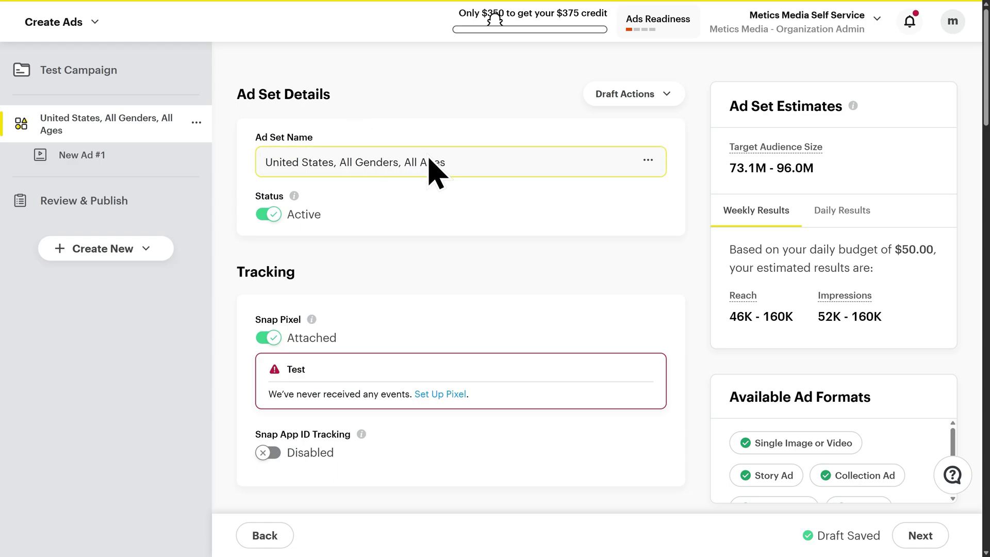
click(472, 163)
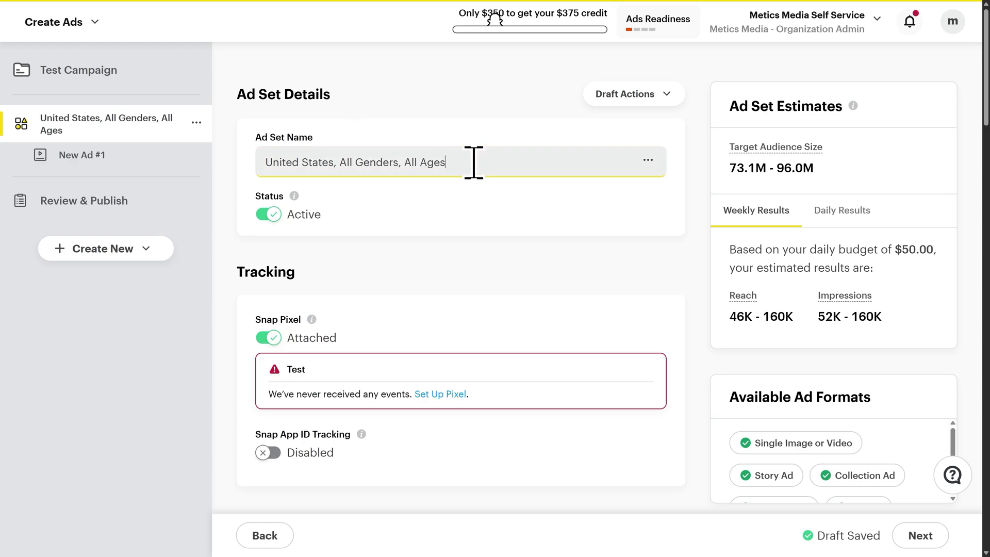
key(ctrl+a)
text(Test Ad Set)
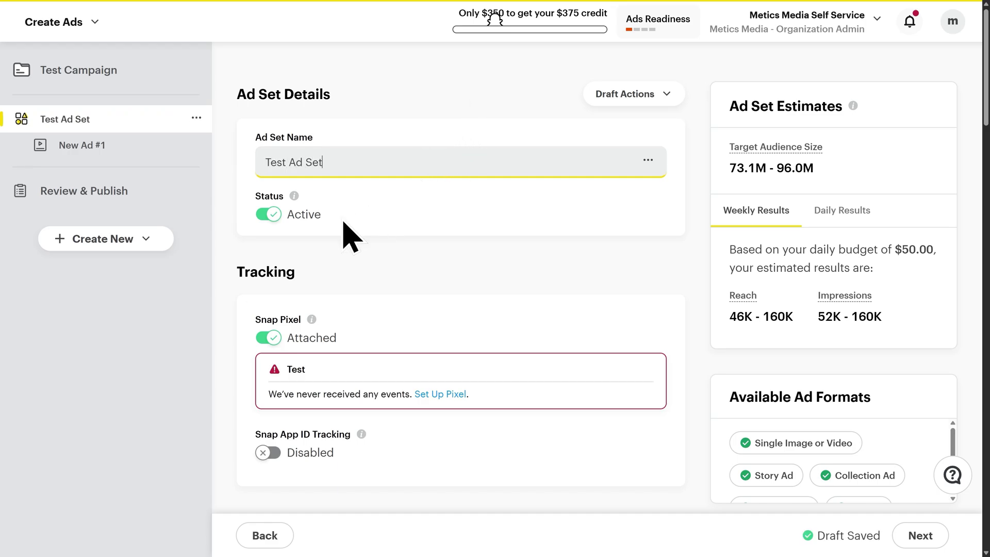
click(270, 219)
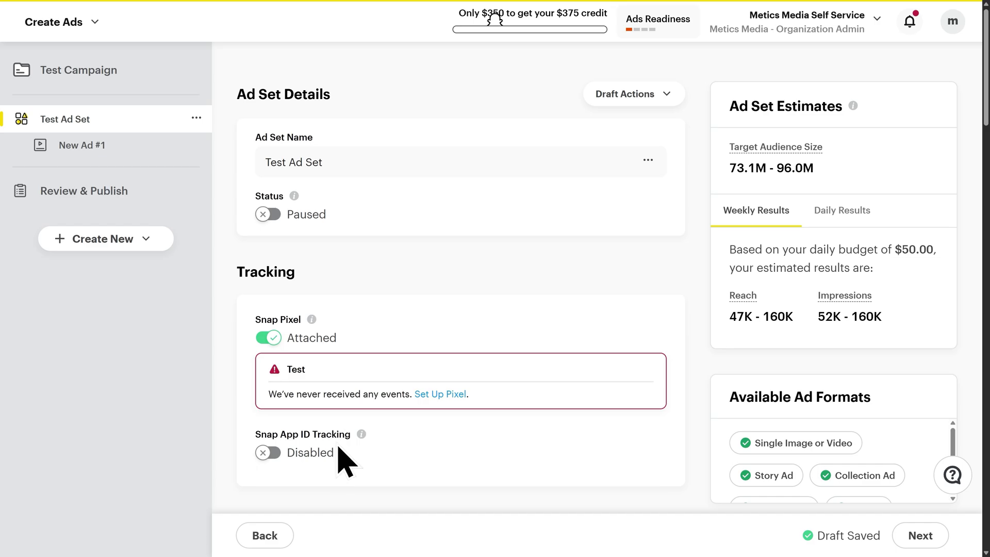
Step: Review the ad set's performance goals and select Maximize number of impressions
scroll(353, 453, down, 4)
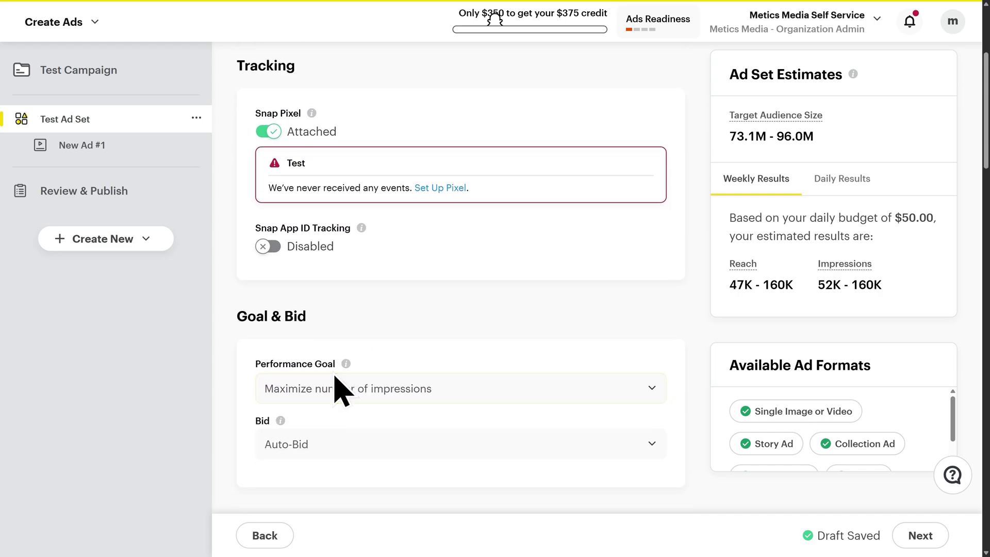
click(651, 389)
click(651, 391)
scroll(652, 407, down, 4)
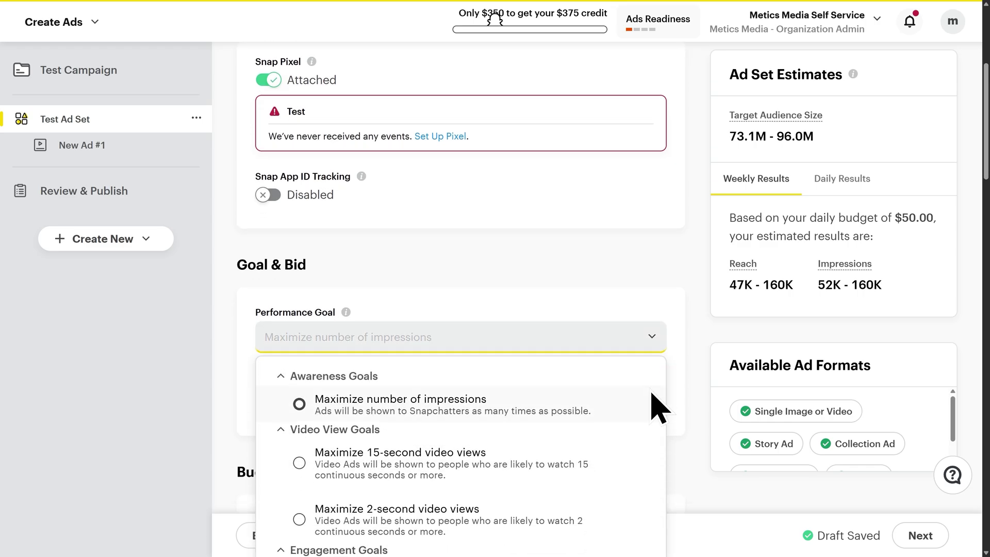
scroll(646, 415, down, 1)
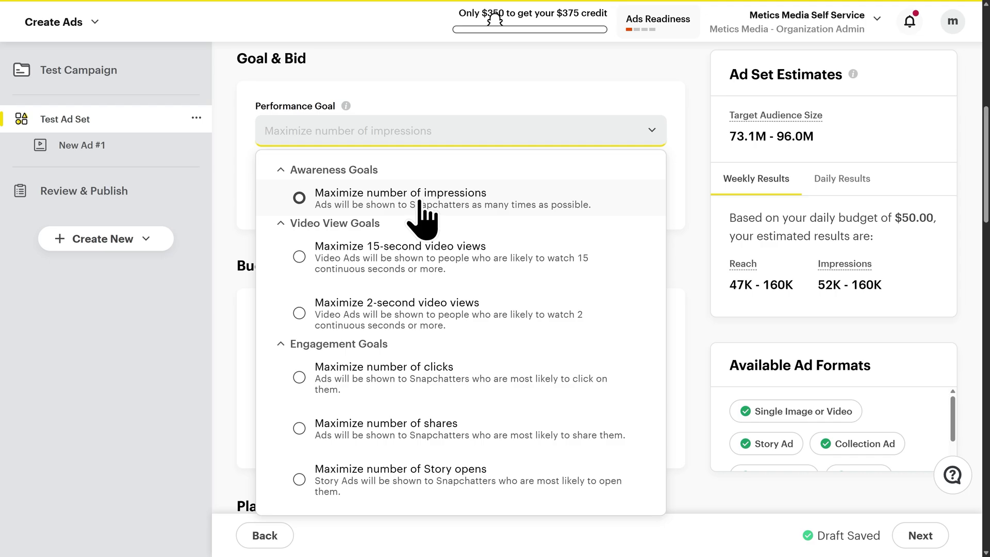
click(419, 202)
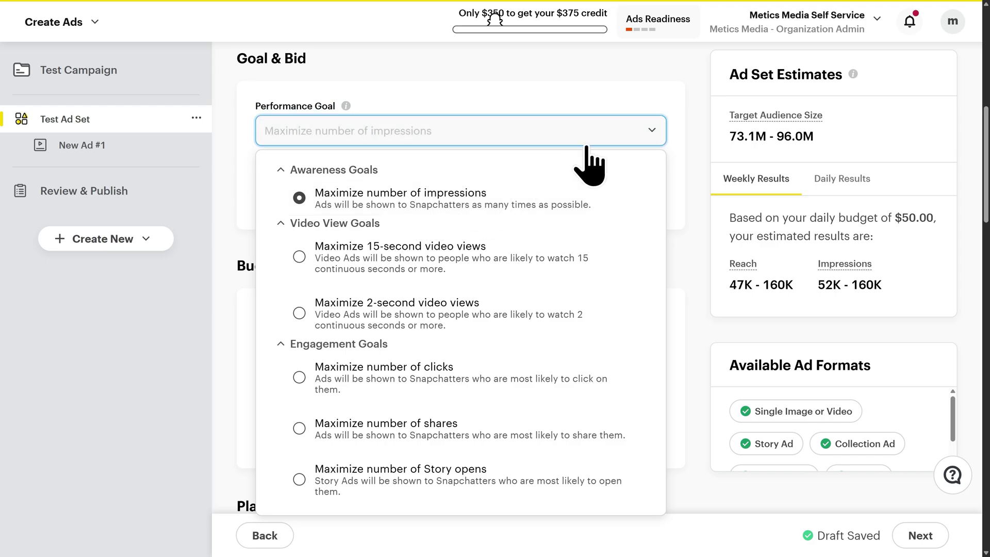
click(644, 135)
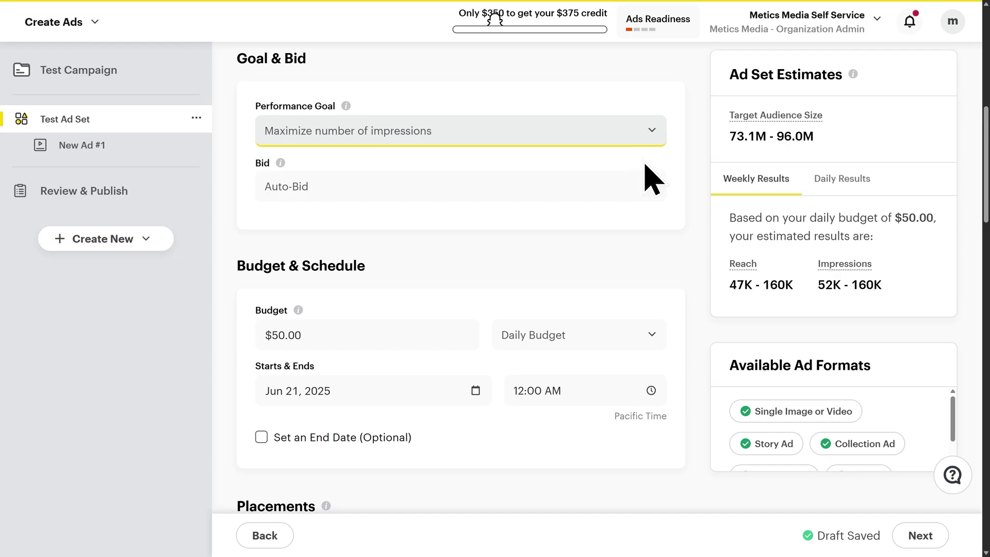
Step: View the ad set's bid strategy options and close them
click(653, 202)
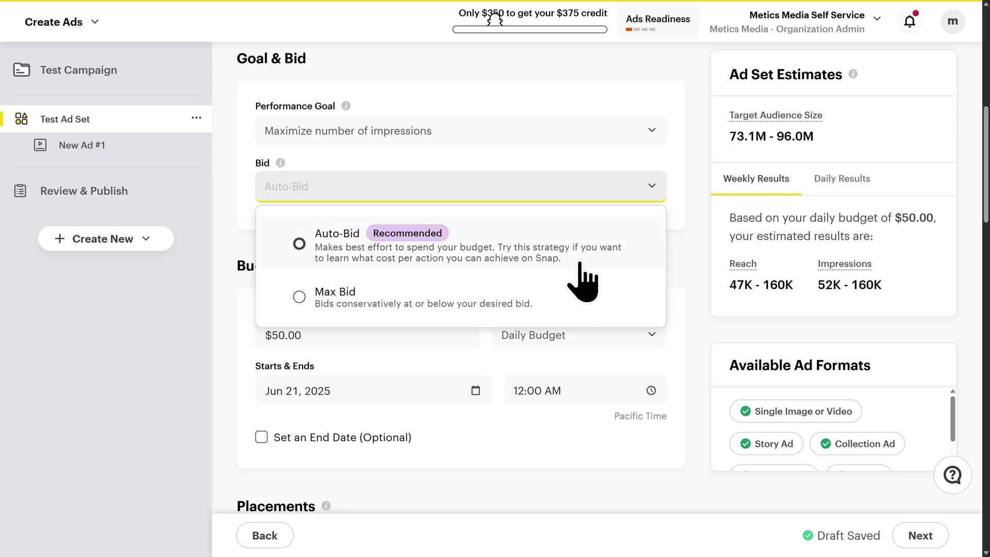
click(656, 185)
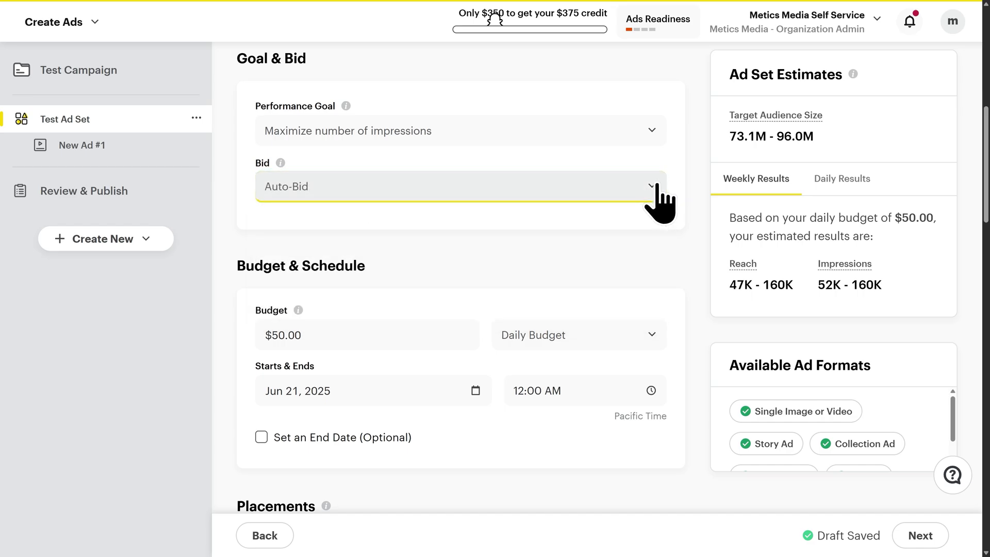
click(397, 262)
Step: Set the ad set's daily budget to $30.00
click(355, 330)
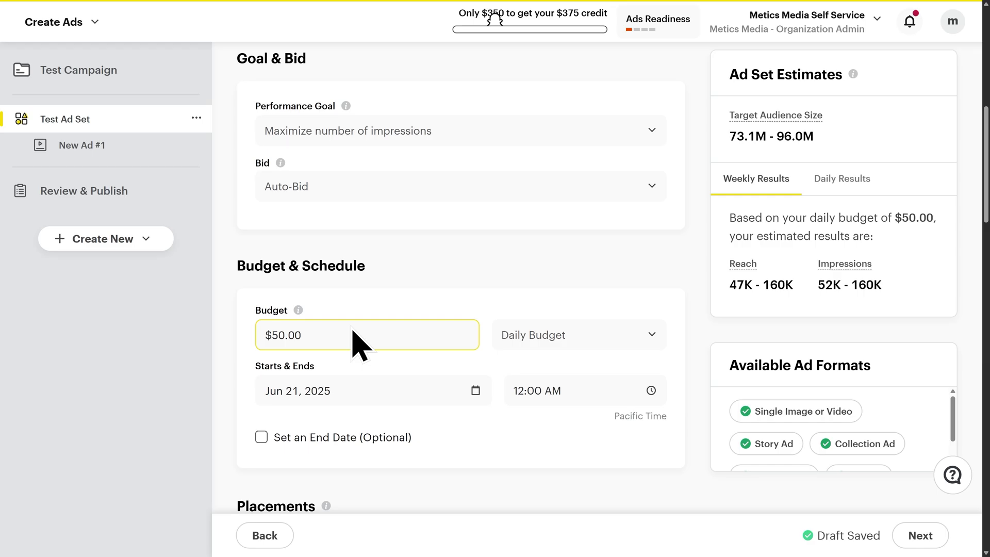
click(353, 332)
key(ctrl+a)
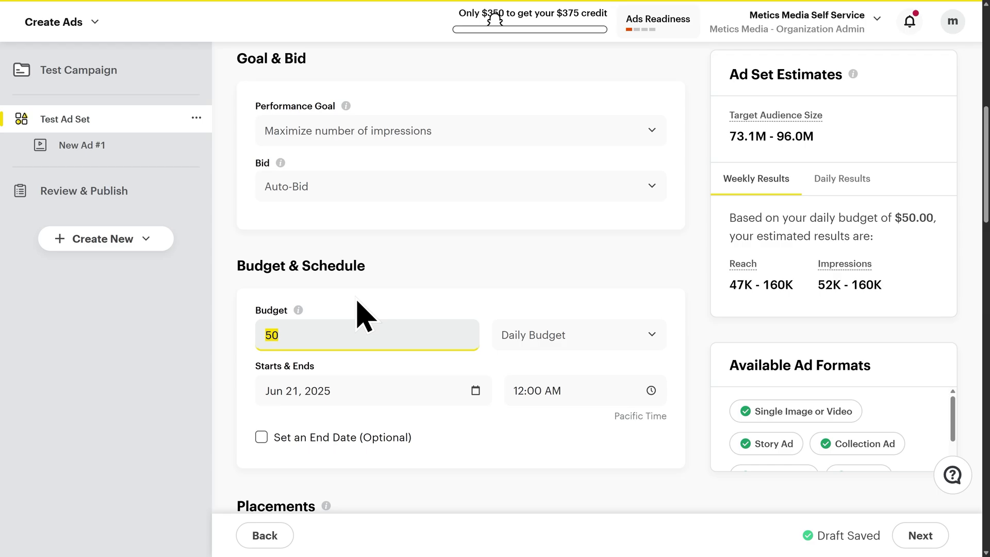
text(30)
click(356, 303)
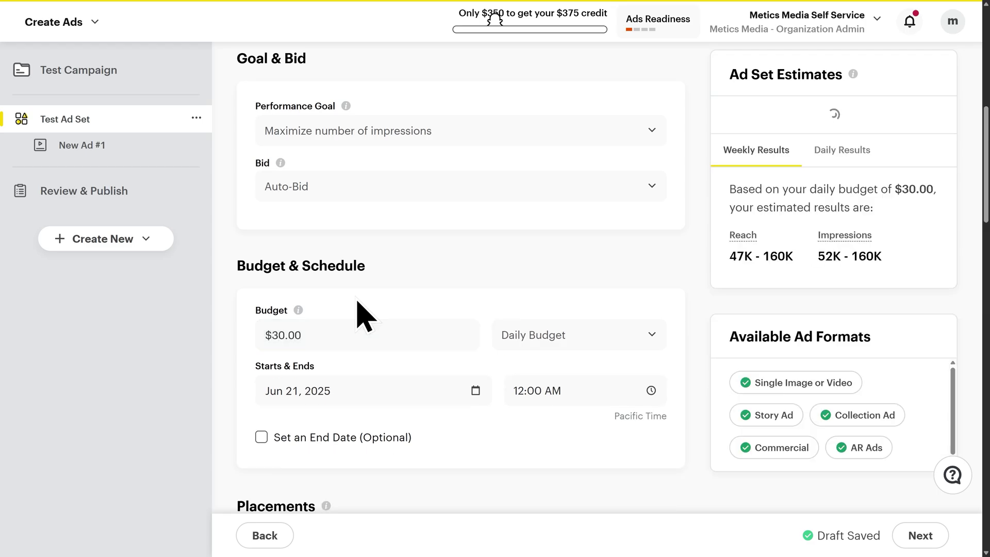
Step: View the start date calendar in the ad set's schedule and close it without picking a date
click(339, 389)
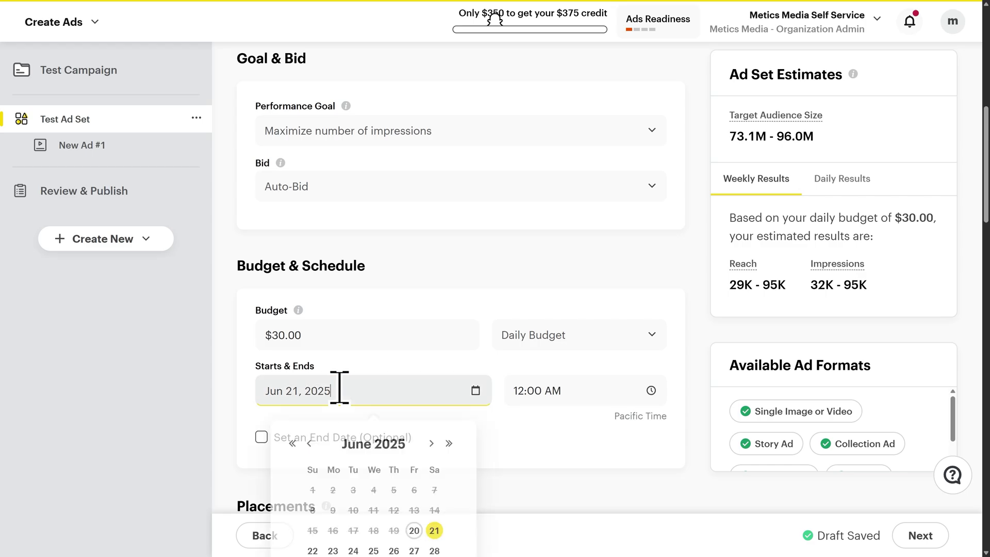
scroll(350, 397, down, 2)
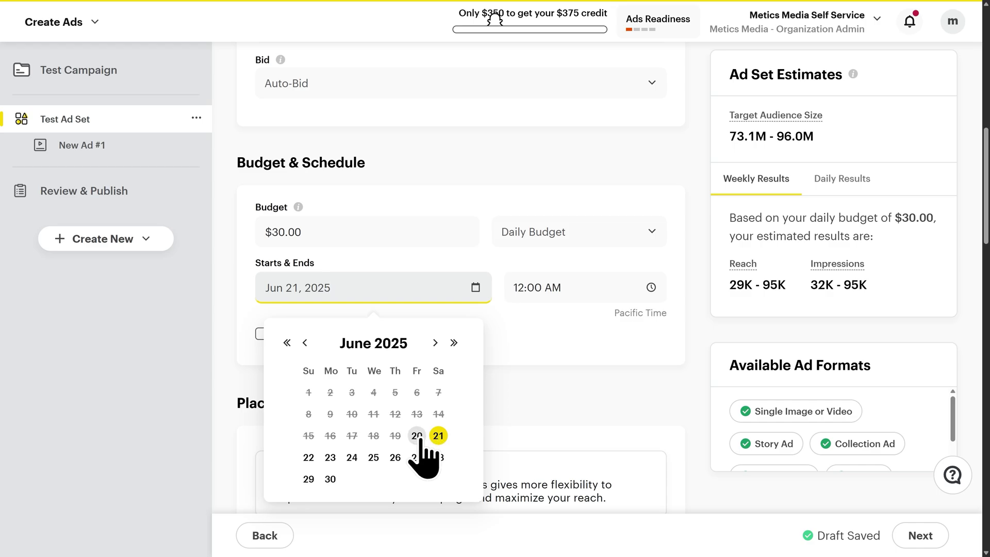
click(517, 412)
scroll(484, 402, up, 2)
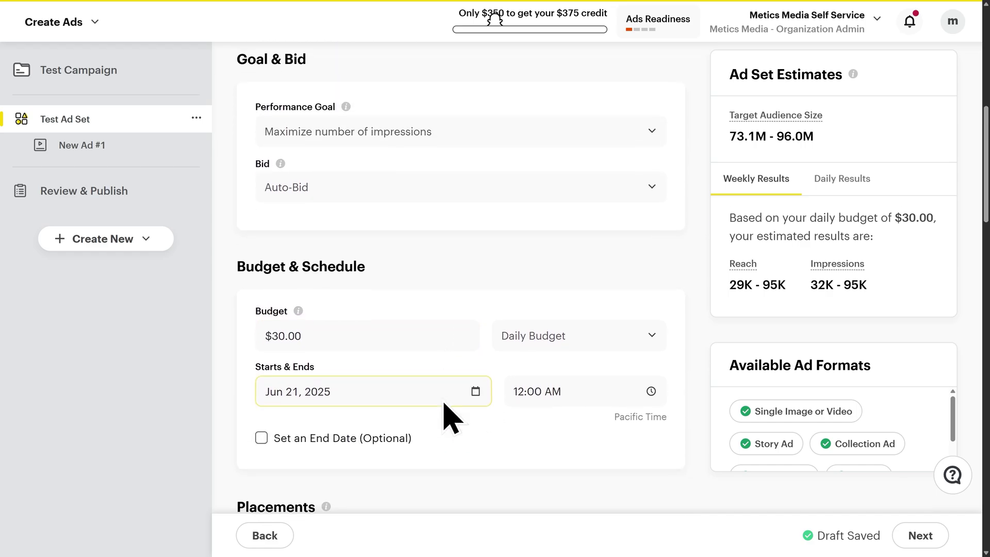
click(453, 419)
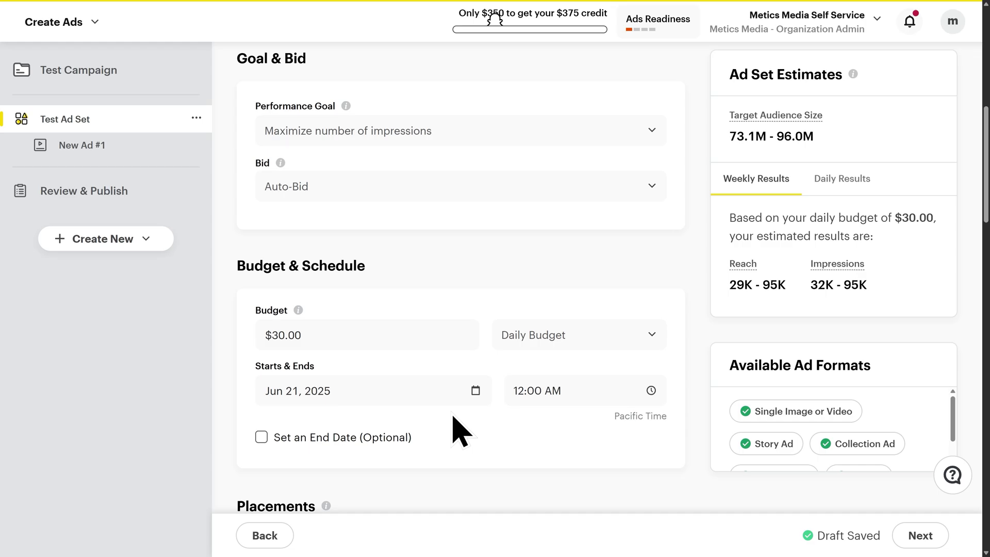
Step: Switch the ad set's placement option to Edit Placement and review the available content placements
scroll(435, 446, down, 4)
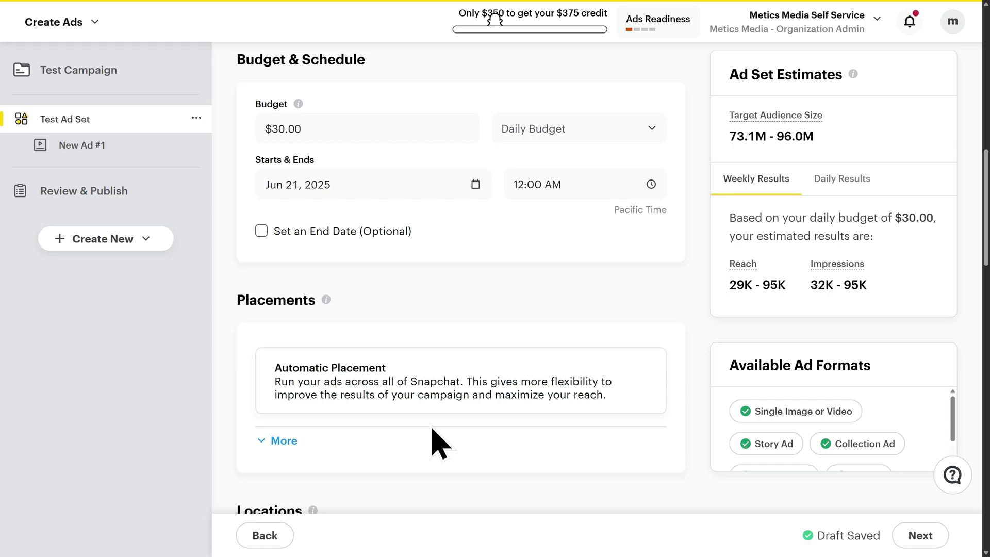
click(427, 374)
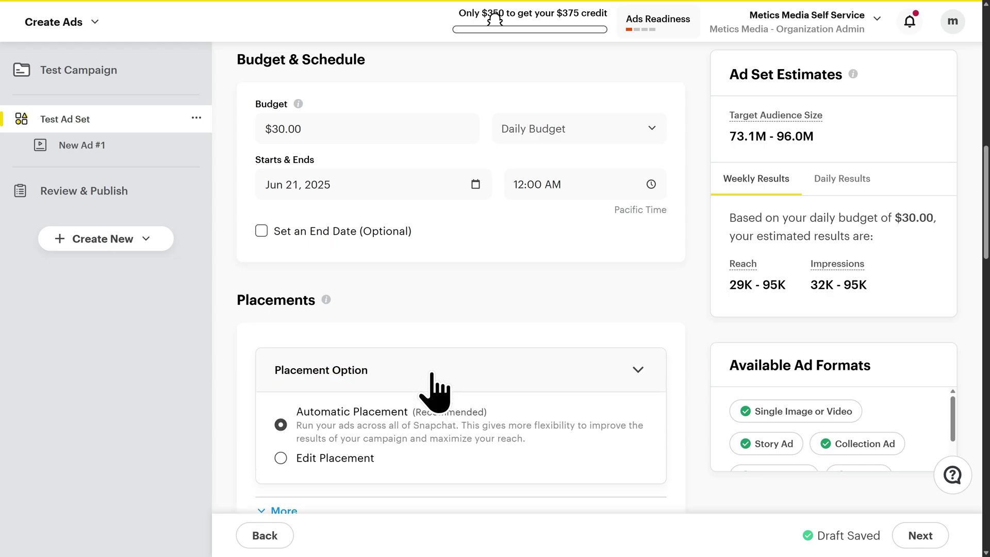
click(343, 461)
scroll(342, 472, down, 3)
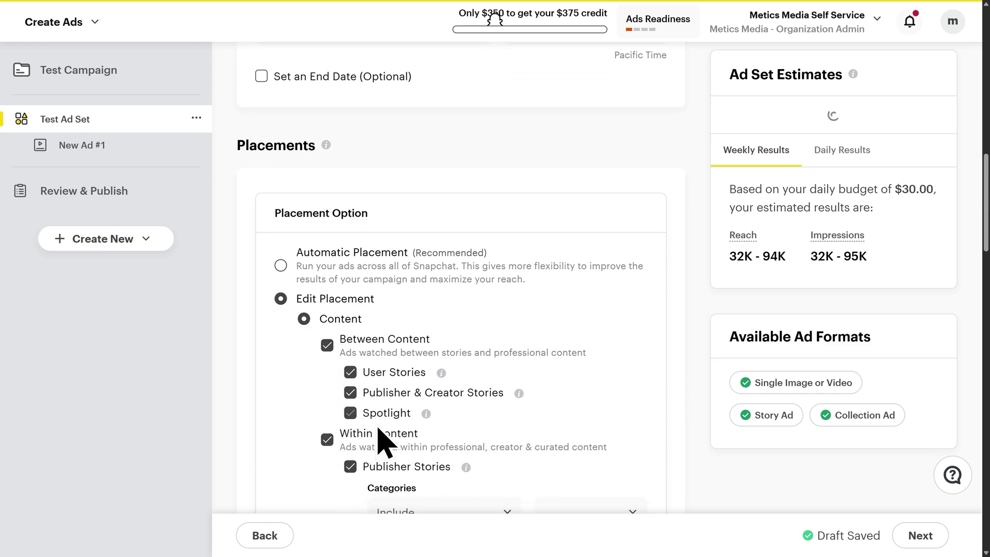
scroll(384, 444, down, 3)
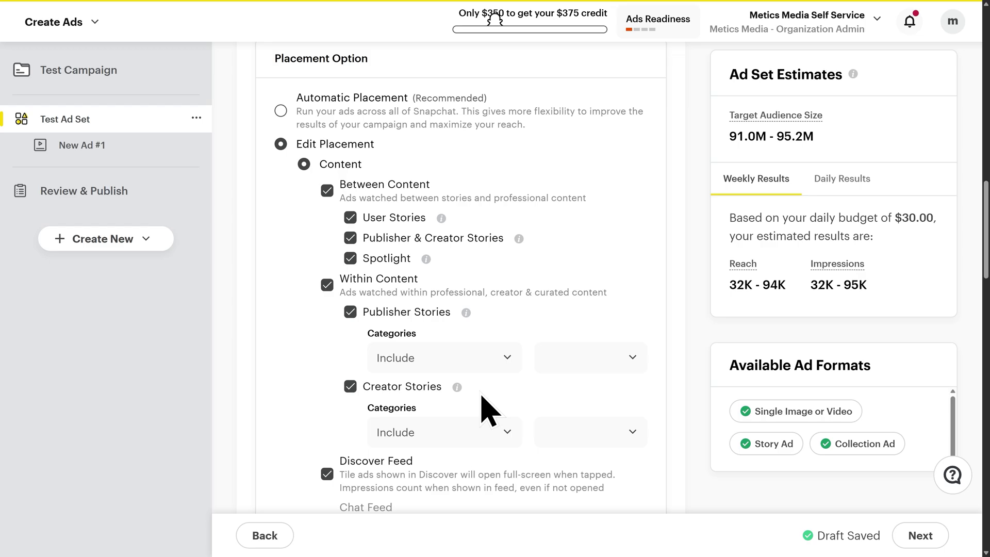
scroll(464, 392, up, 2)
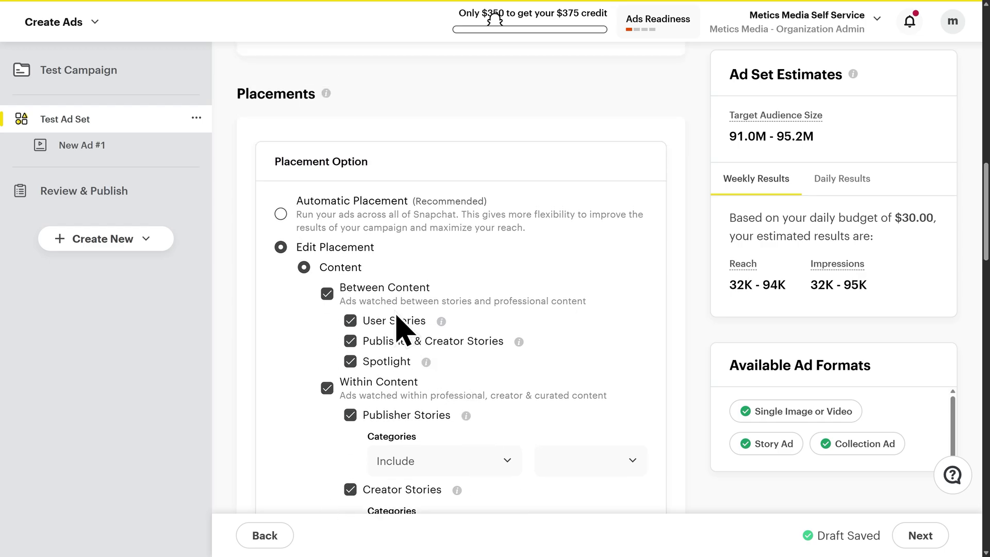
Step: Switch the ad set's placement option back to Automatic Placement and collapse the placement options
click(328, 218)
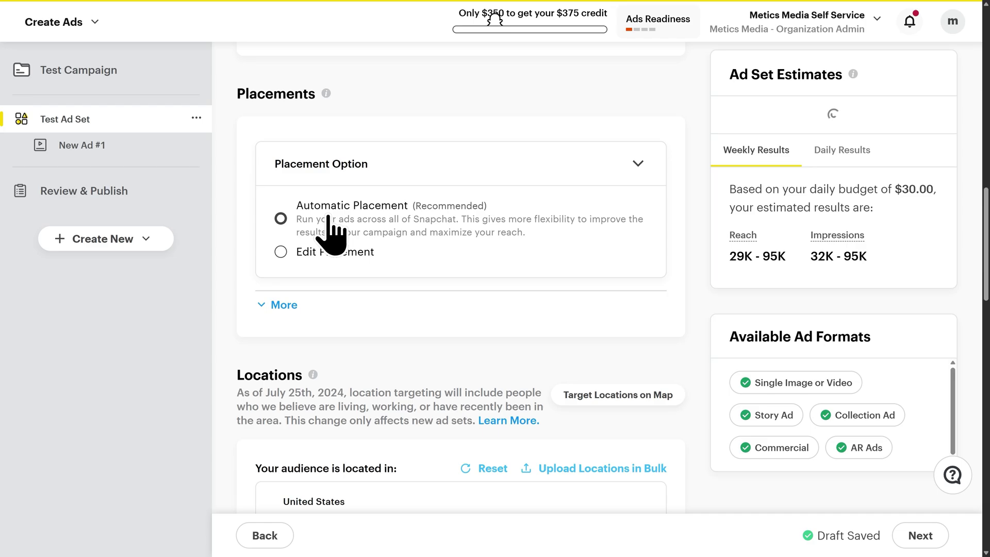
click(624, 168)
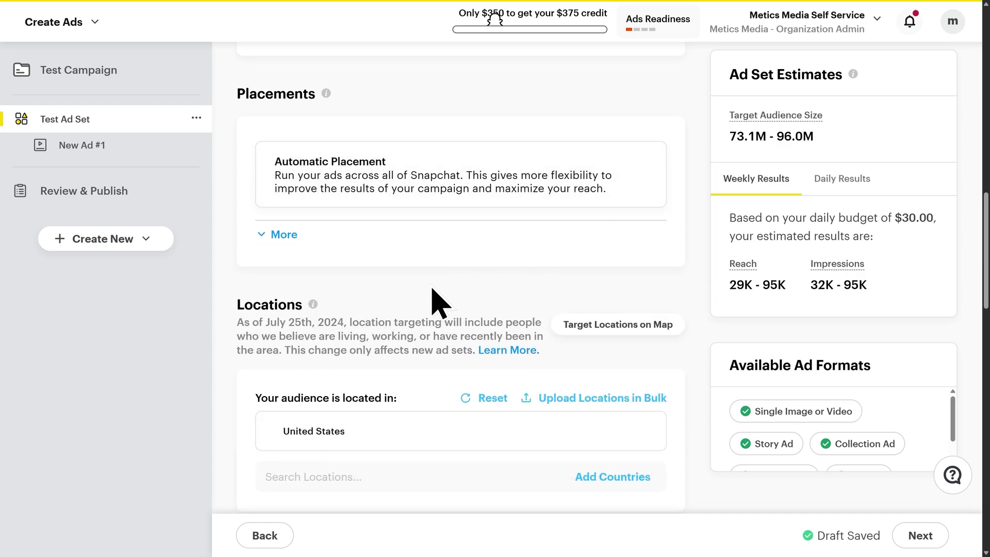
Step: Add the country Canada to the ad set's audience locations alongside the United States
scroll(428, 289, down, 2)
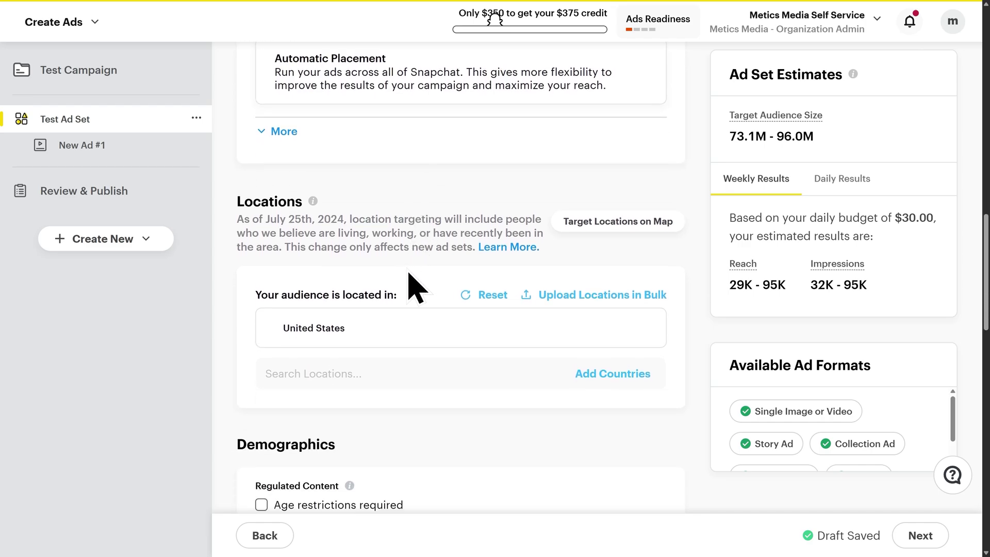
click(368, 371)
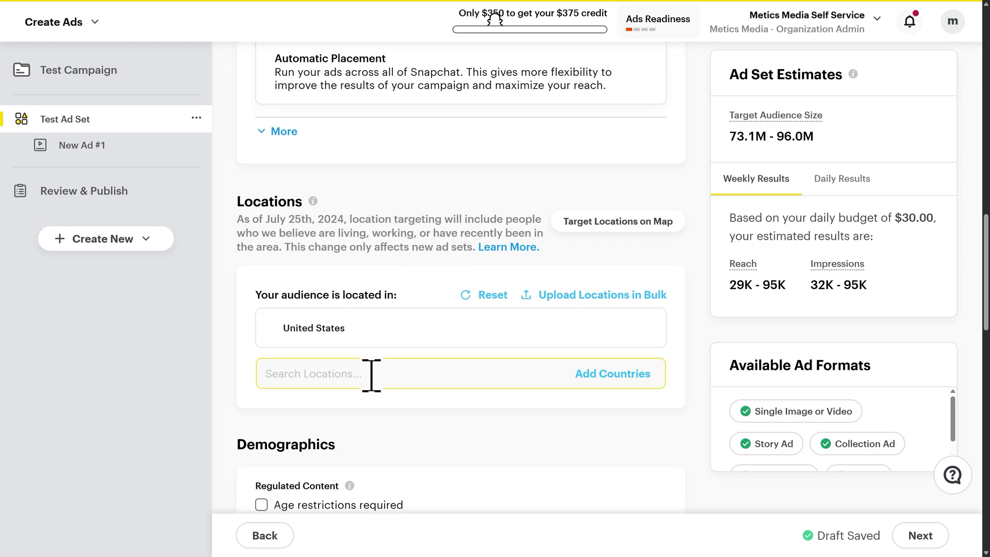
click(378, 375)
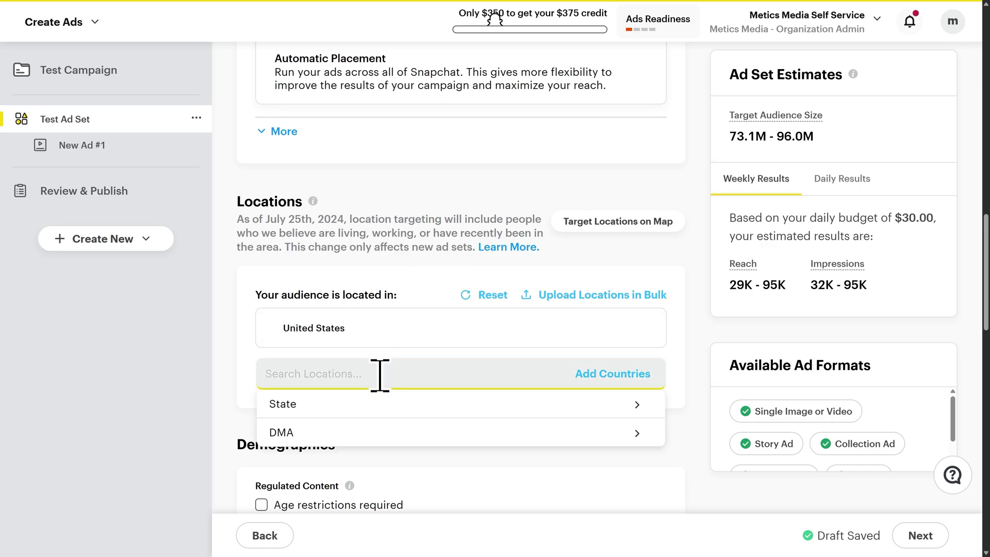
text(Canada)
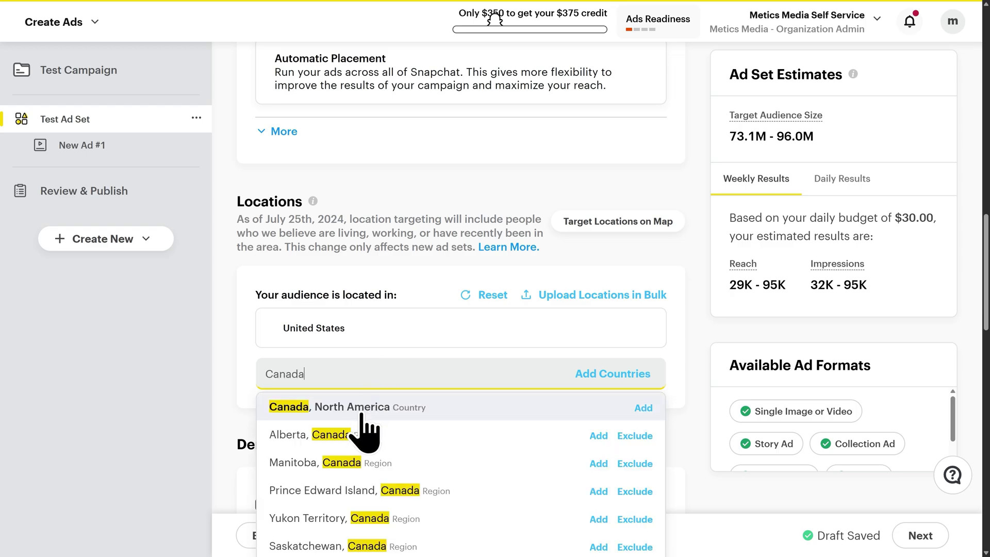
click(405, 412)
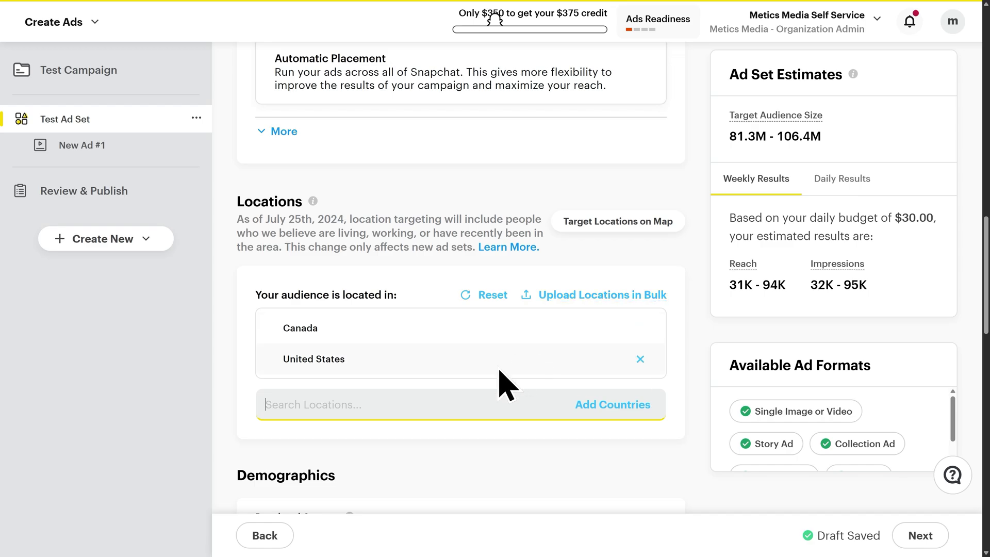
Step: Add English as the target language in the ad set's demographics
scroll(426, 336, down, 5)
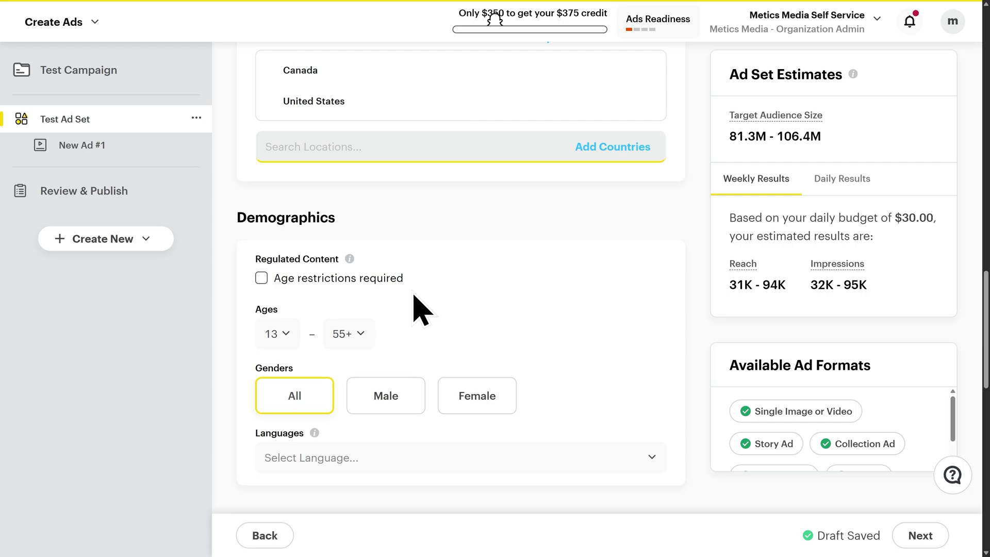
click(421, 312)
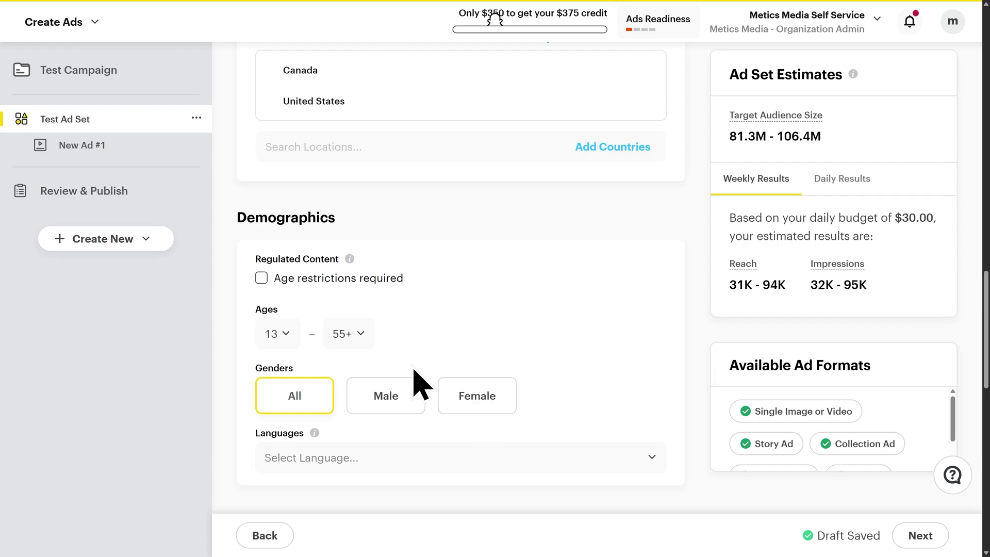
click(379, 452)
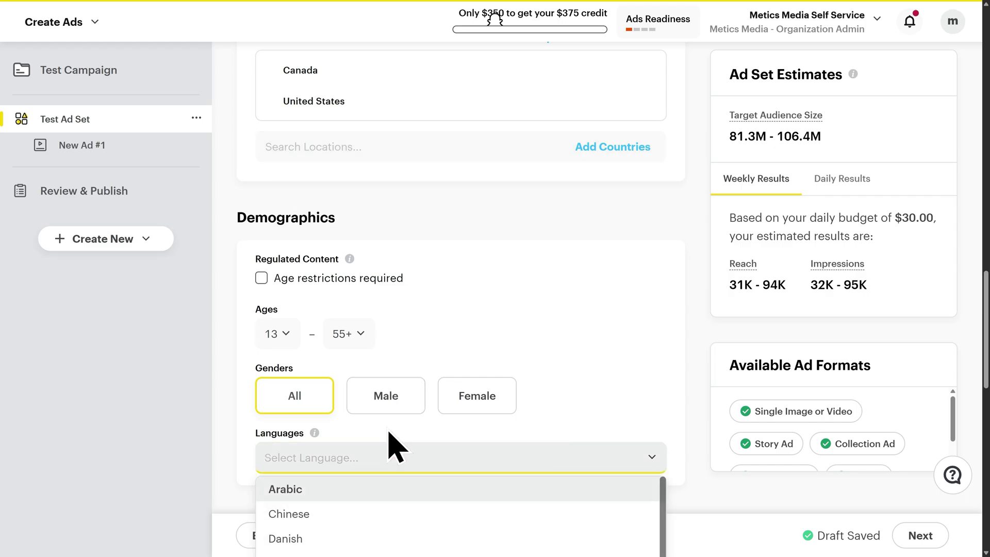
text(English)
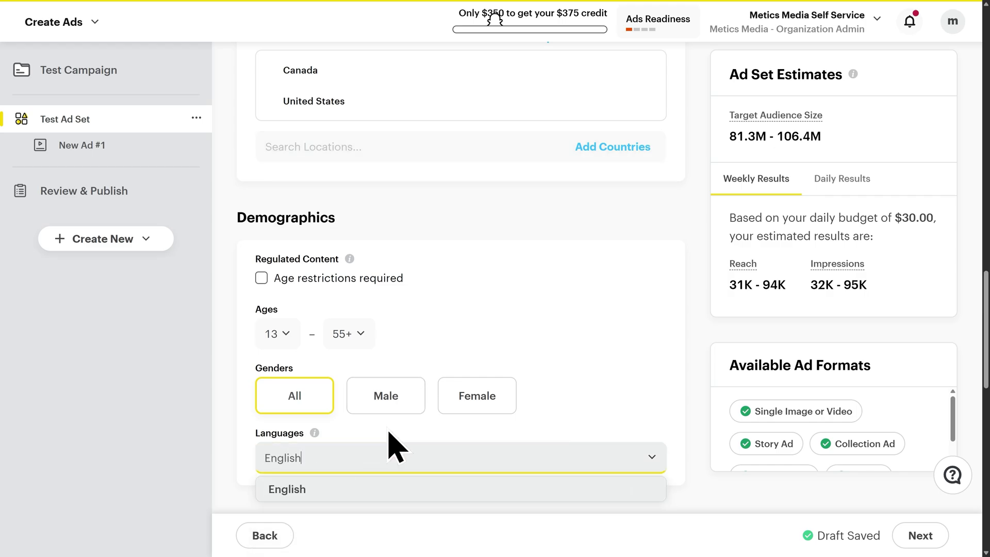
click(367, 490)
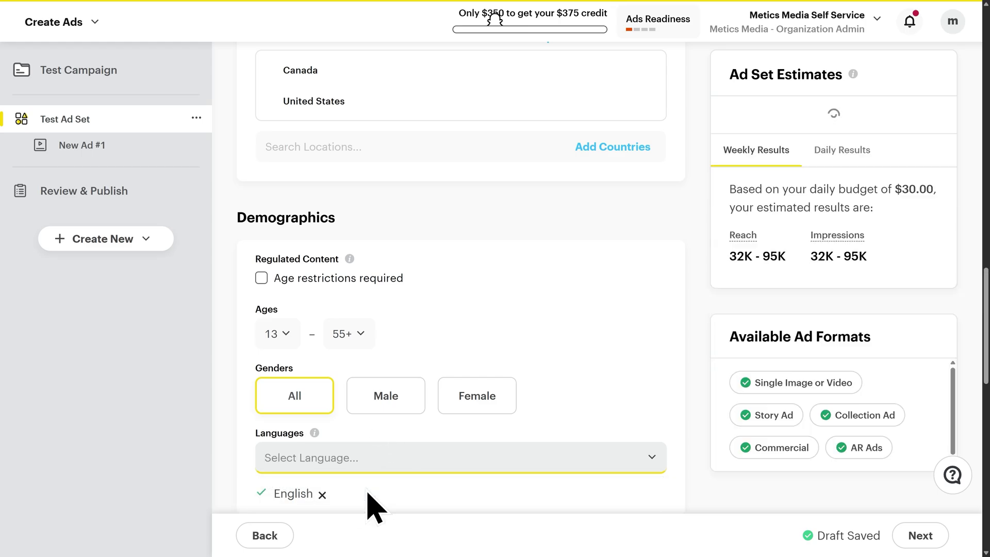
Step: Search the predefined audiences for "dog" and add Dog Lovers under Lifestyles > Pet & Animal Lovers
scroll(375, 503, down, 5)
click(374, 457)
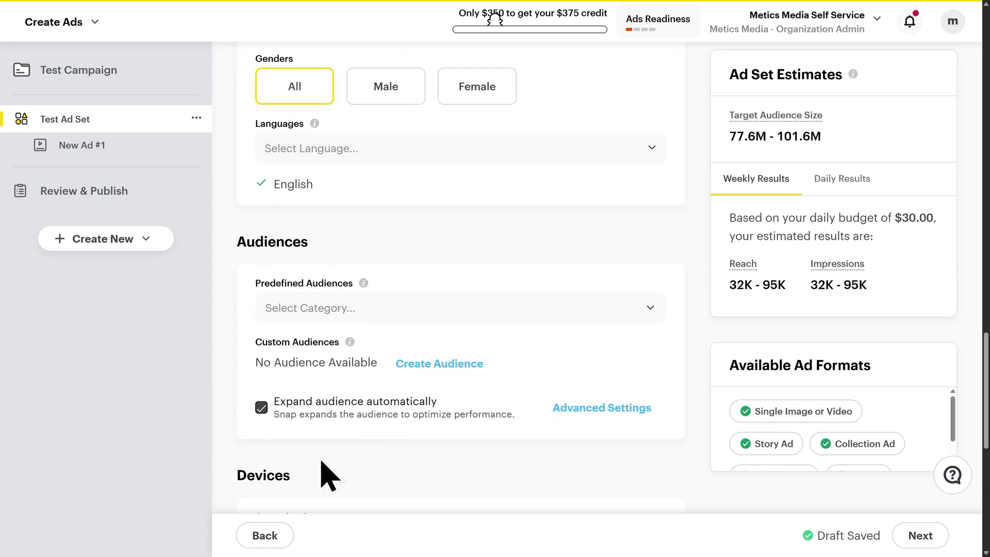
click(387, 309)
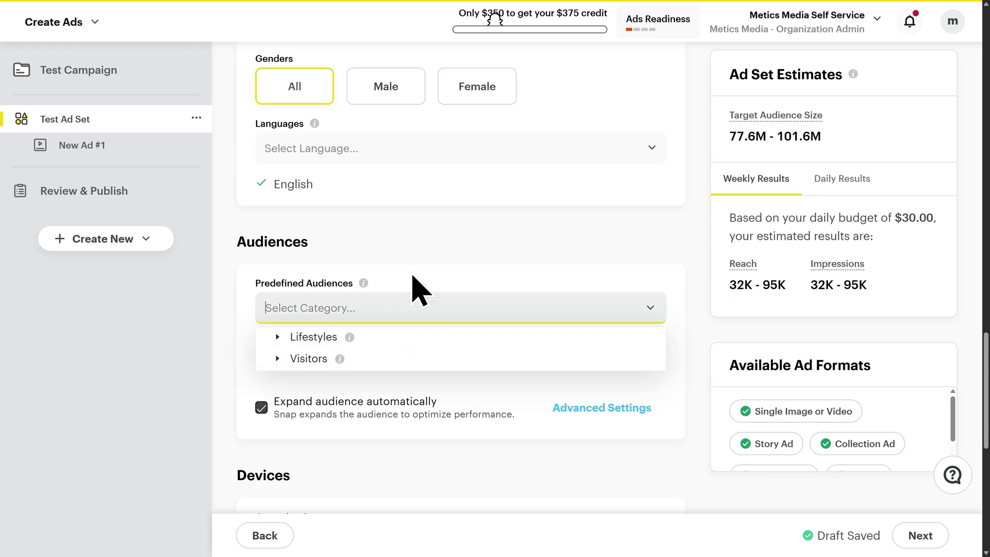
text(dog)
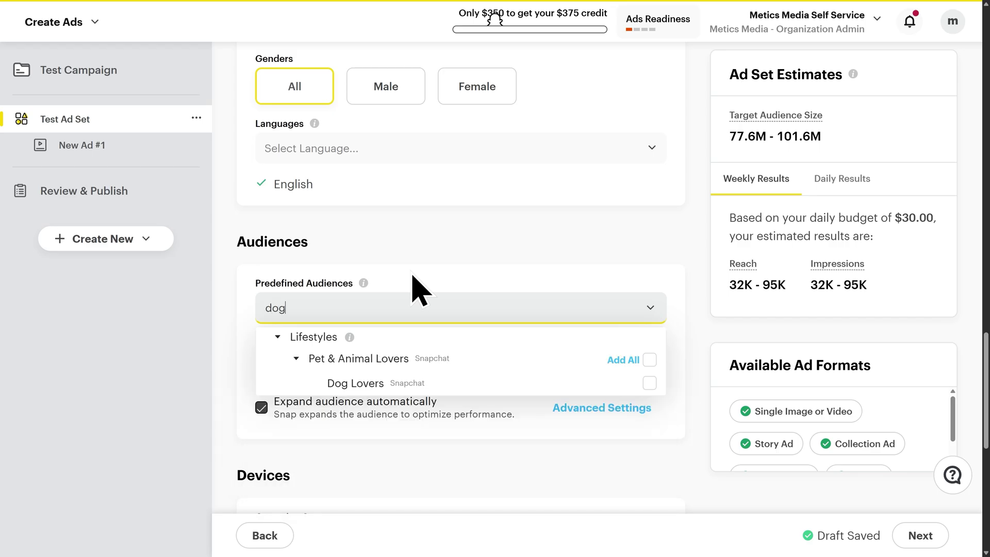
click(377, 390)
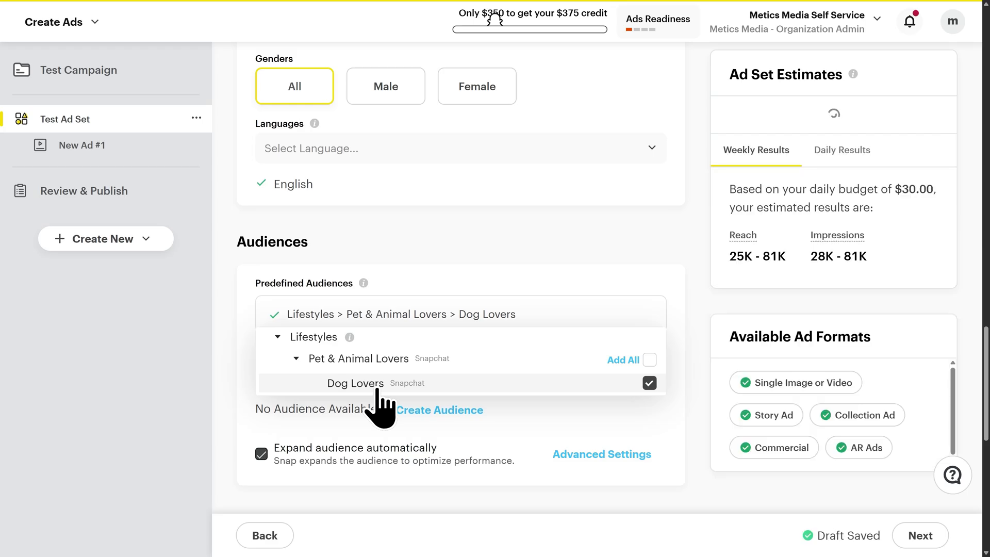
click(424, 290)
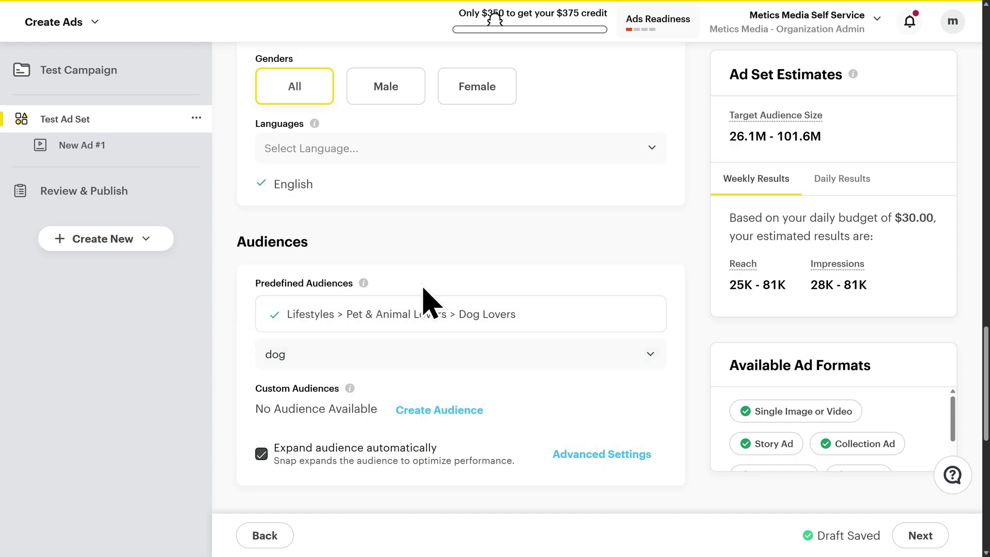
Step: View the custom audience types without creating one, and review the ad set's device and delivery settings
click(435, 411)
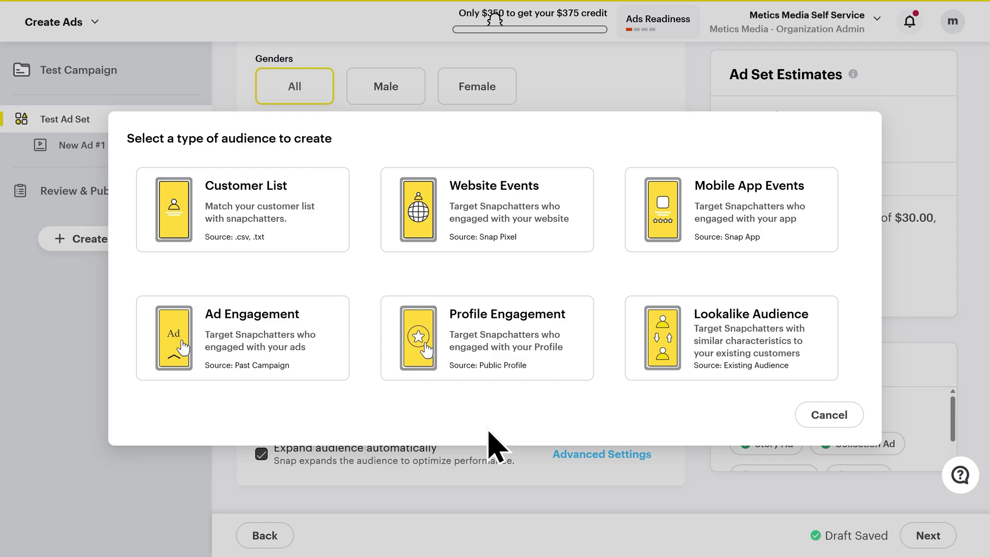
click(819, 427)
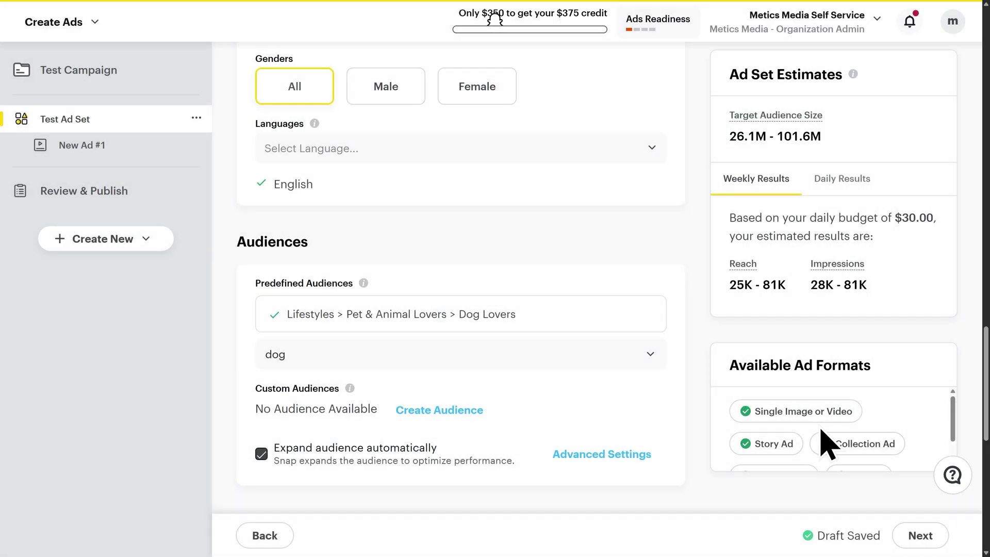
scroll(587, 410, down, 3)
scroll(588, 412, down, 3)
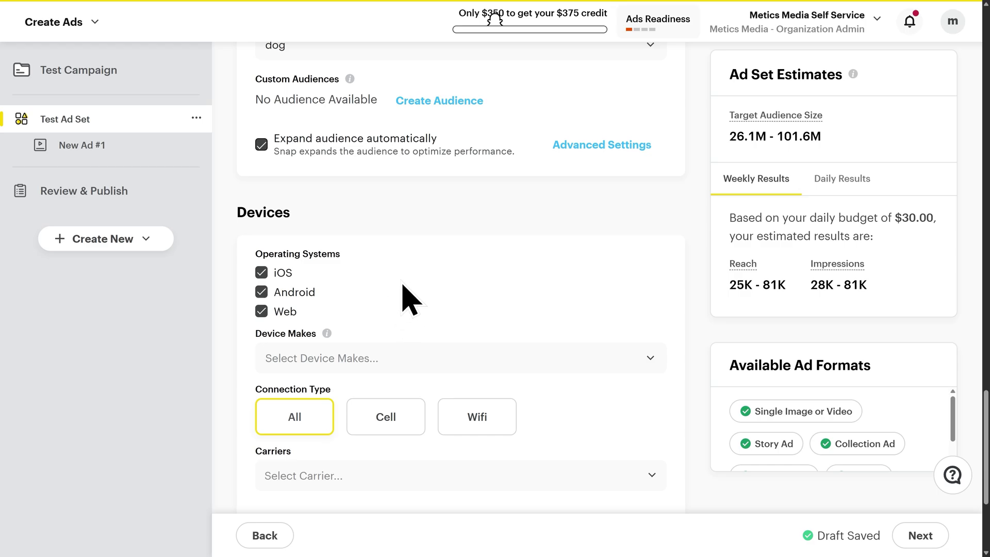
scroll(402, 302, down, 4)
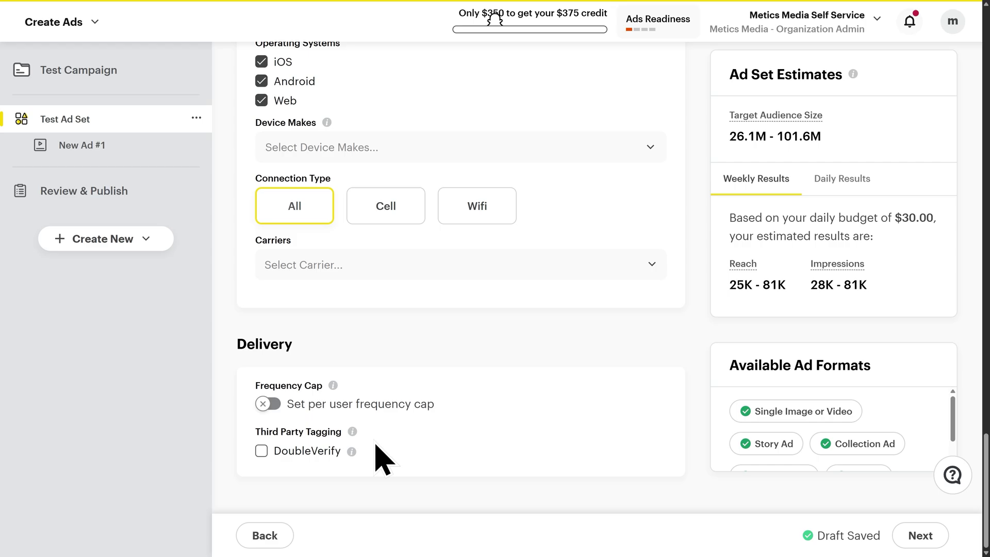
Step: Proceed from the ad set to its ad and name the ad Test Ad
click(923, 536)
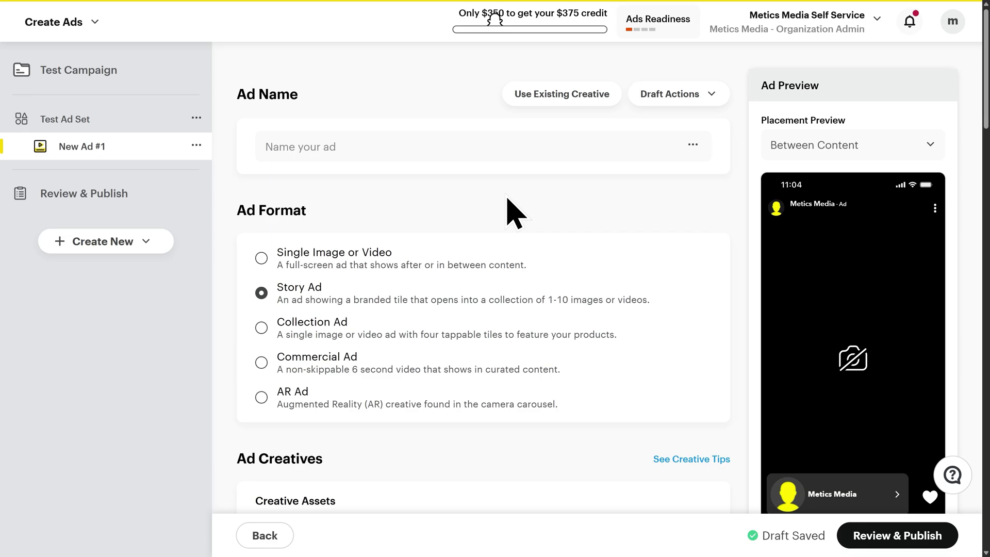
click(406, 145)
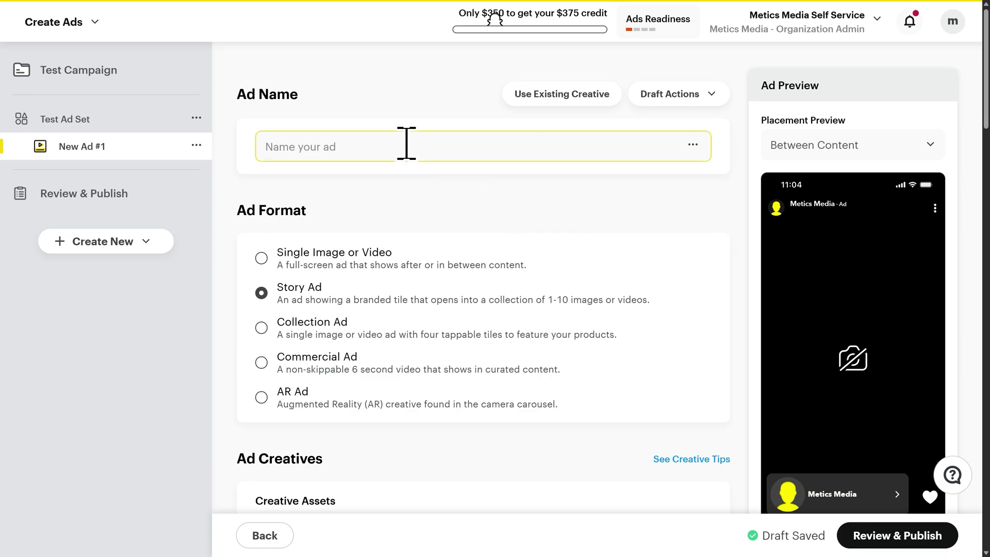
text(Test )
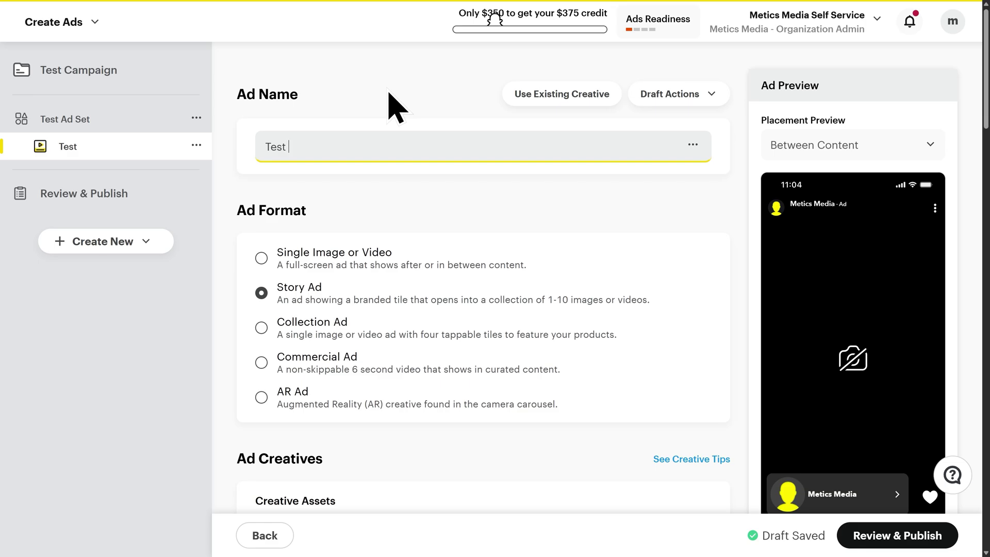
text(Ad)
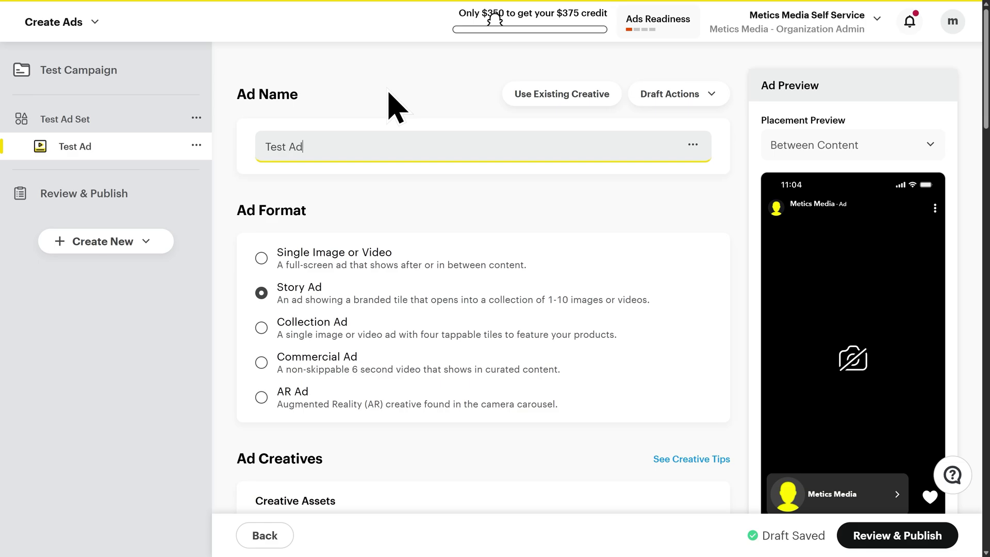
click(322, 209)
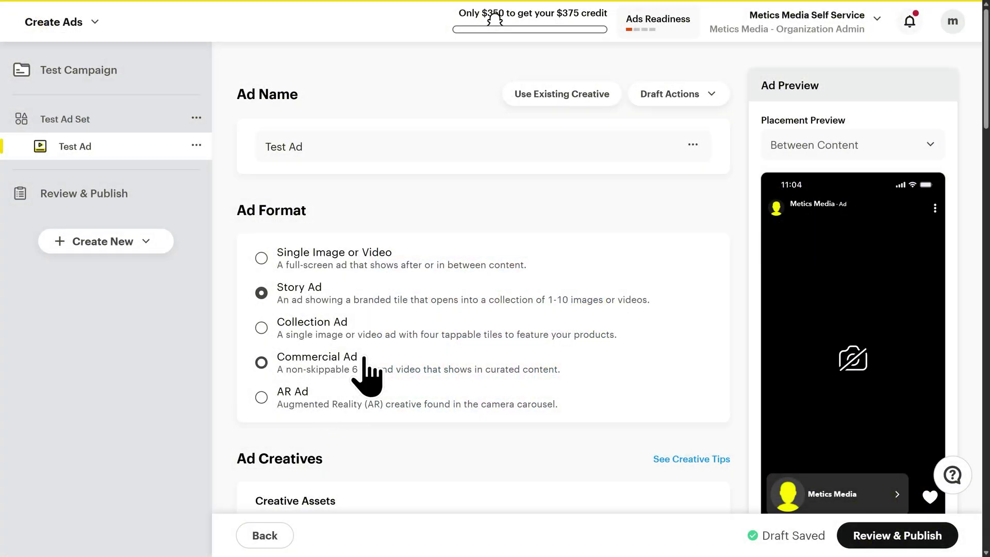
Step: Choose the Story Ad format and upload the Tile 1 video as the media file for Snap 1
click(333, 289)
scroll(342, 319, down, 3)
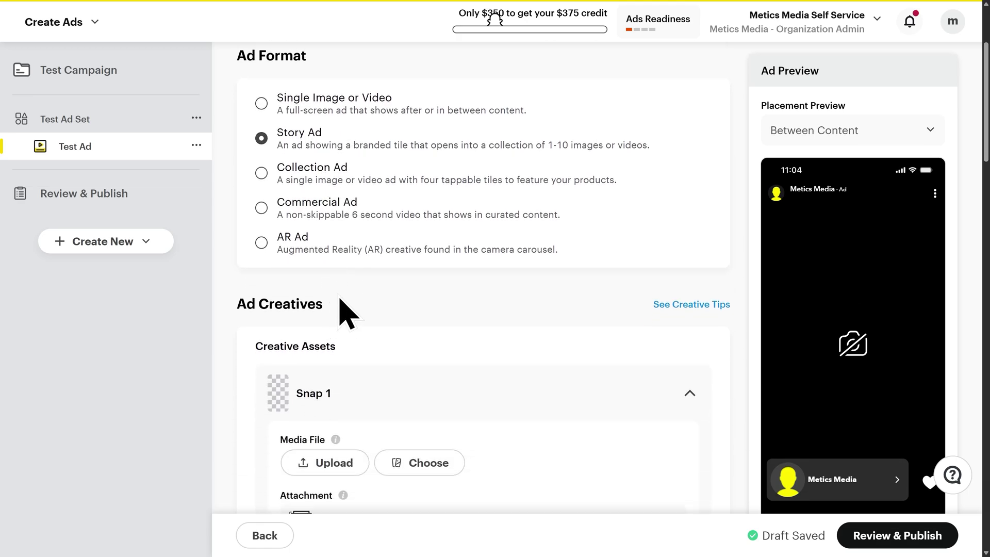
scroll(340, 302, down, 4)
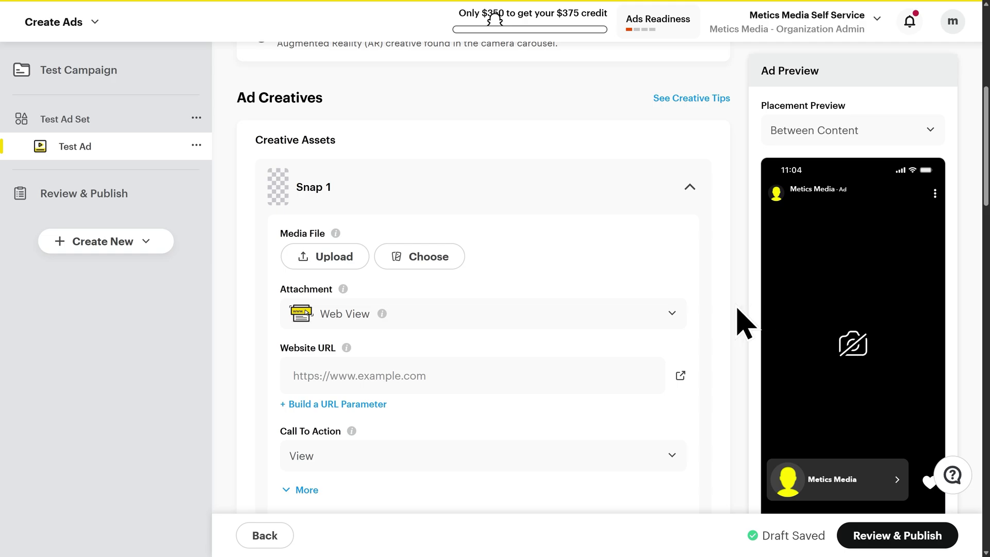
click(332, 266)
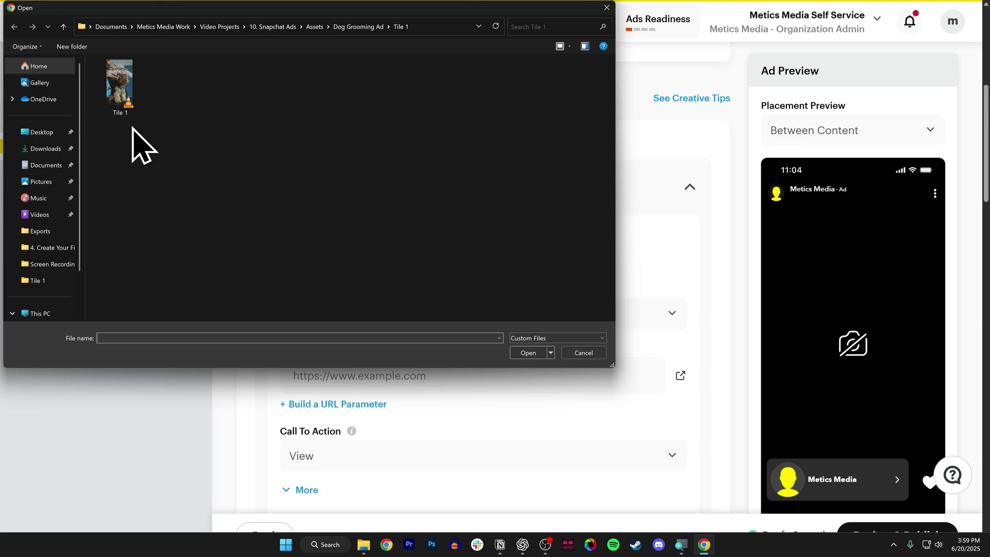
double_click(126, 86)
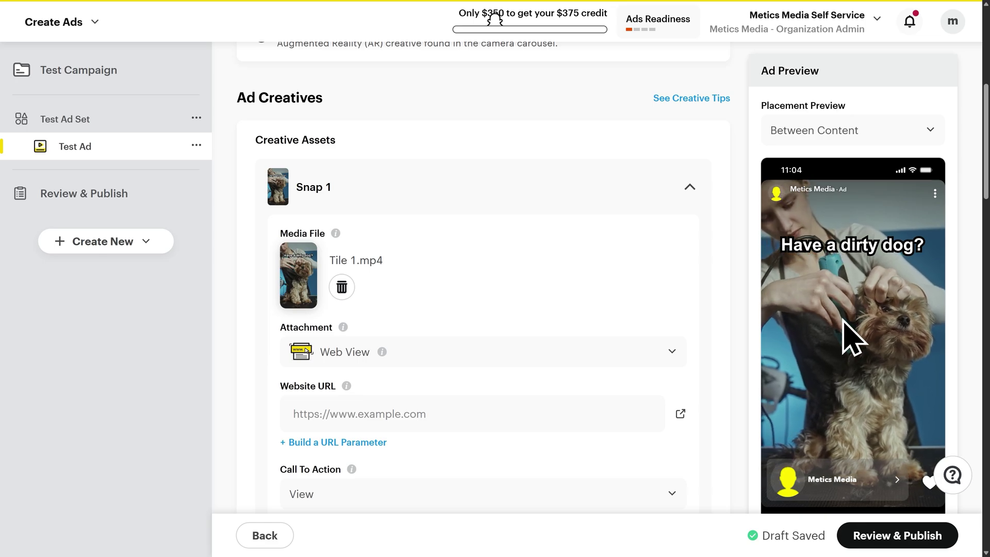
click(426, 367)
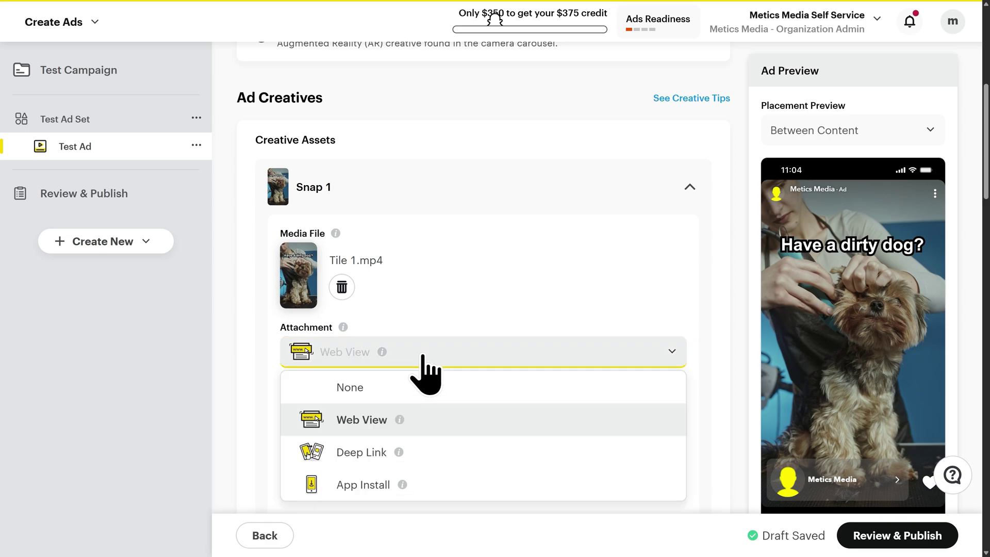
click(444, 423)
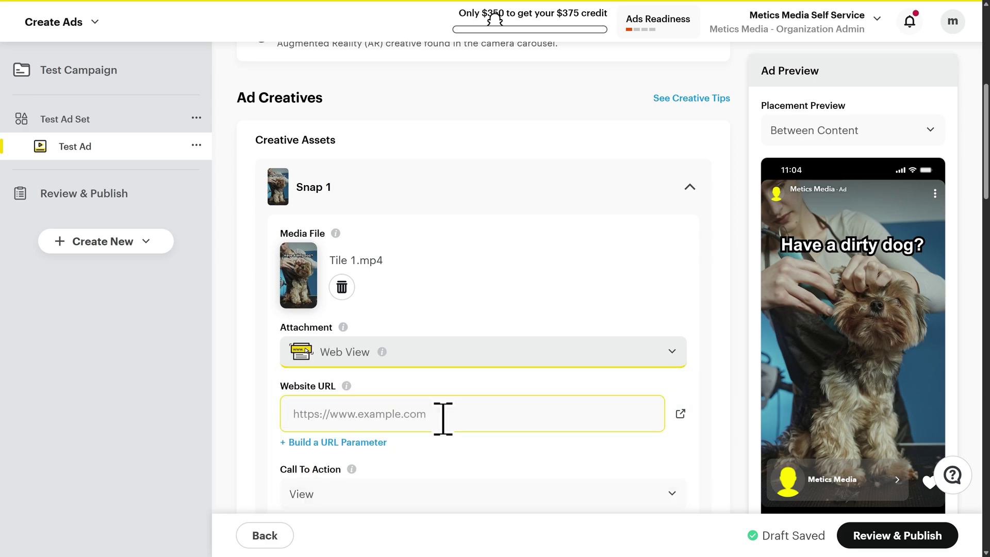
click(443, 418)
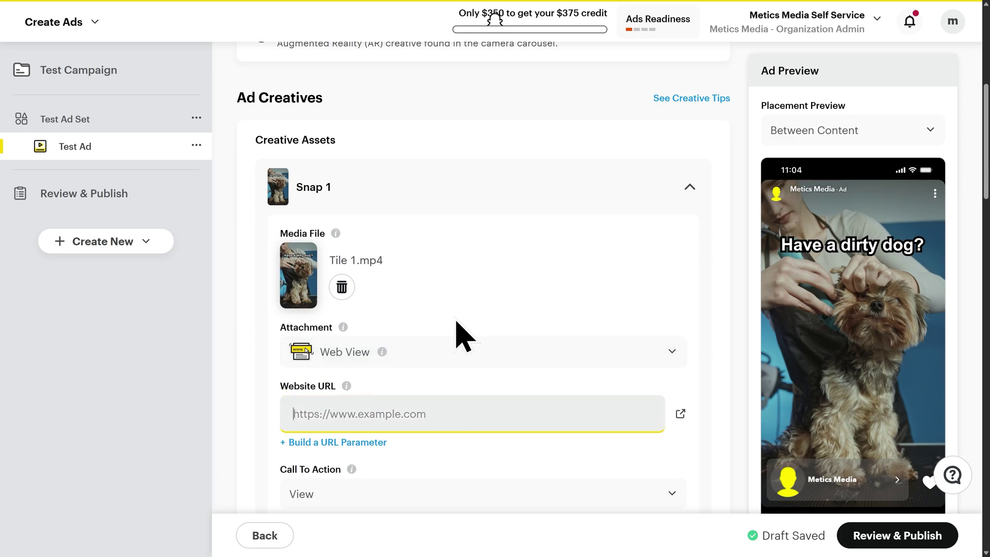
text(https://meticsmedia.com)
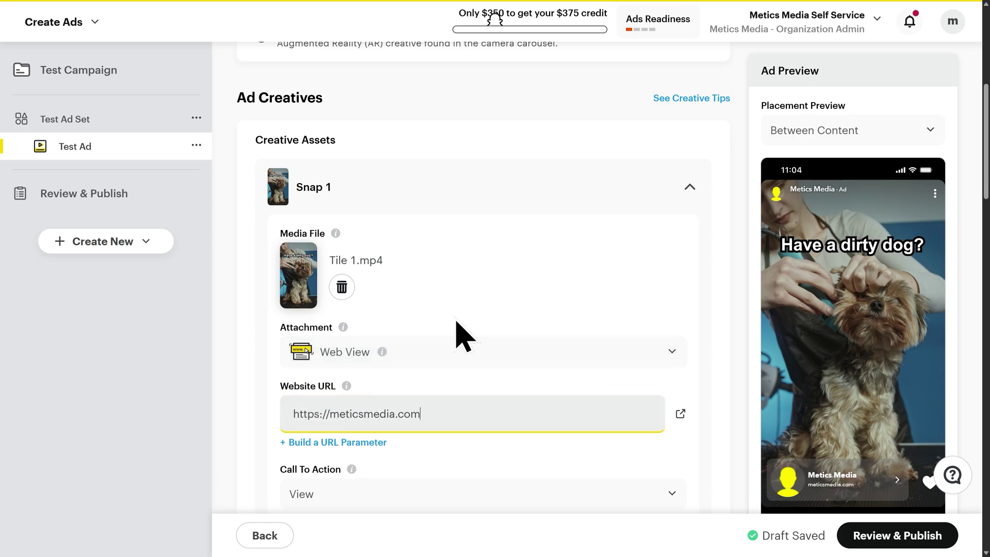
scroll(462, 335, down, 3)
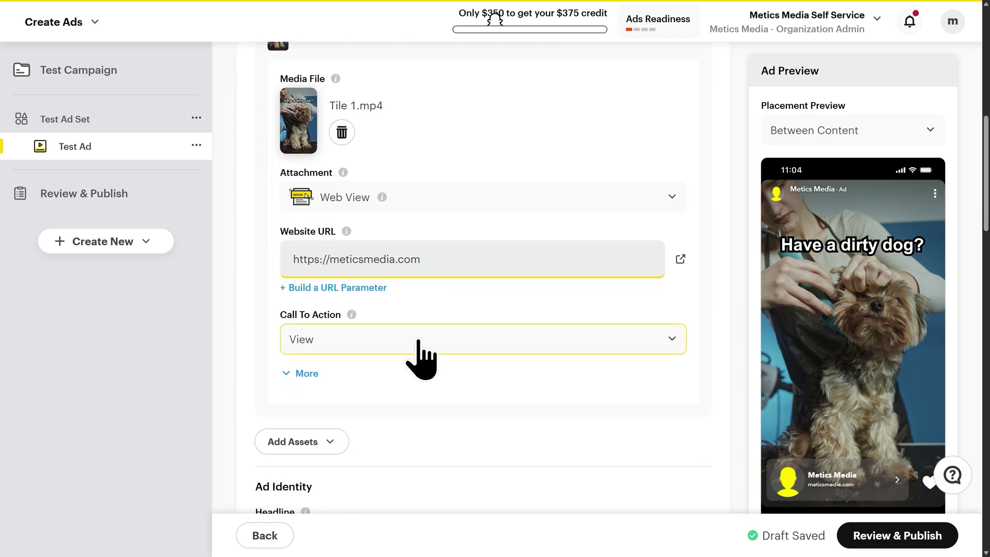
Step: Set Snap 1's call to action to Book Now
click(381, 336)
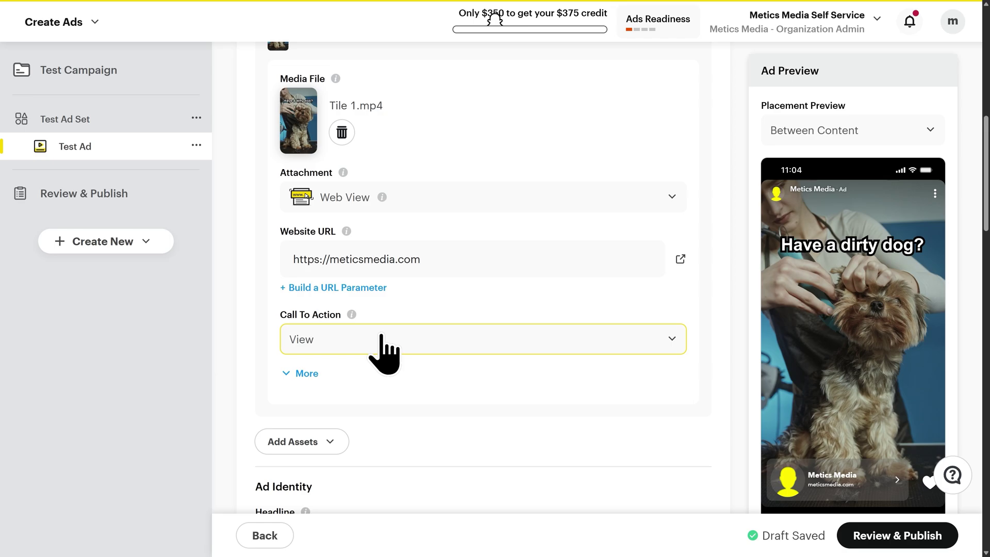
click(381, 338)
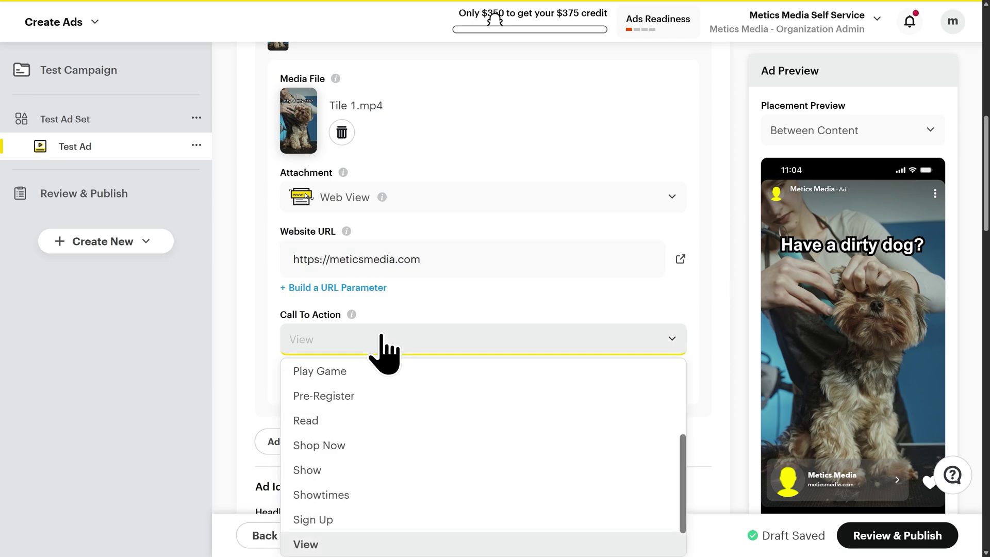
scroll(390, 414, down, 1)
scroll(390, 415, up, 1)
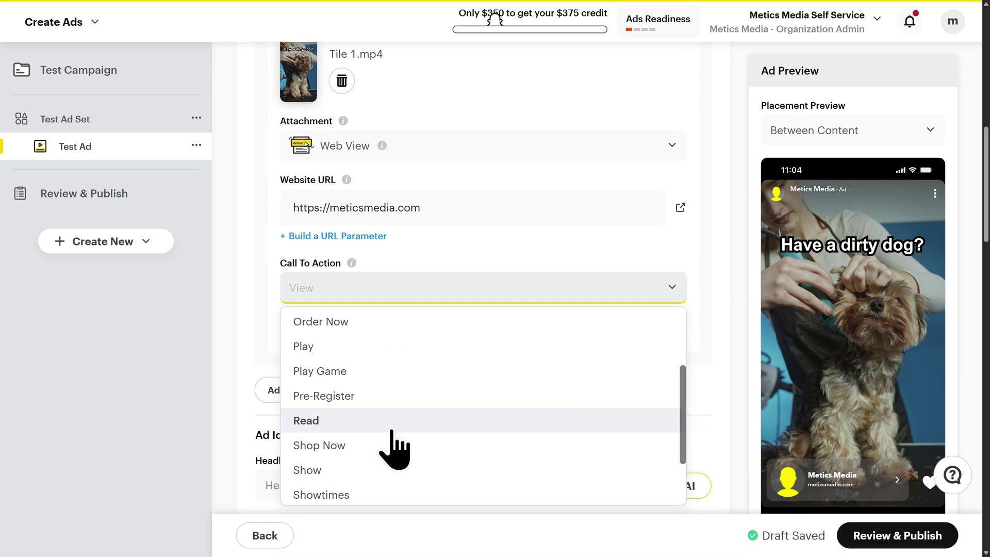
scroll(391, 432, up, 3)
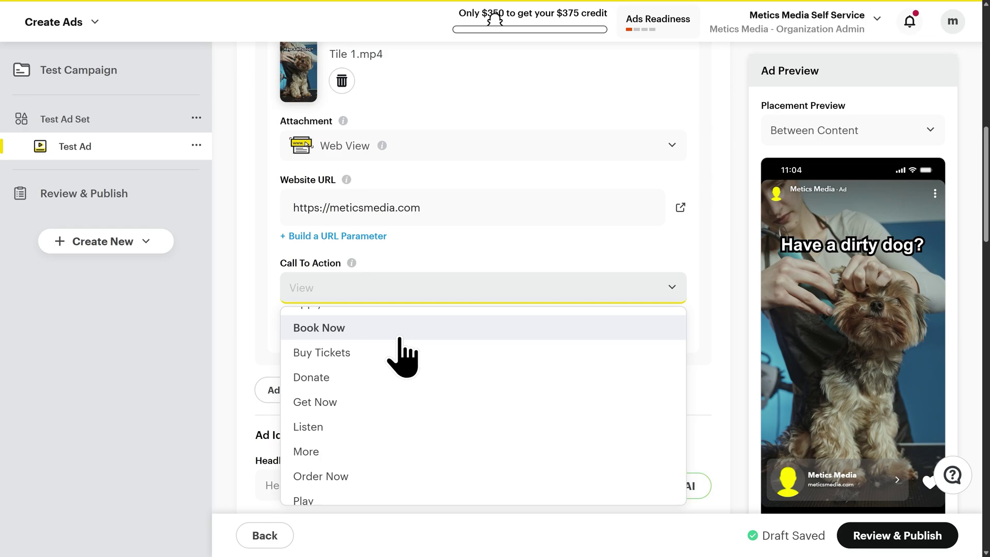
click(359, 332)
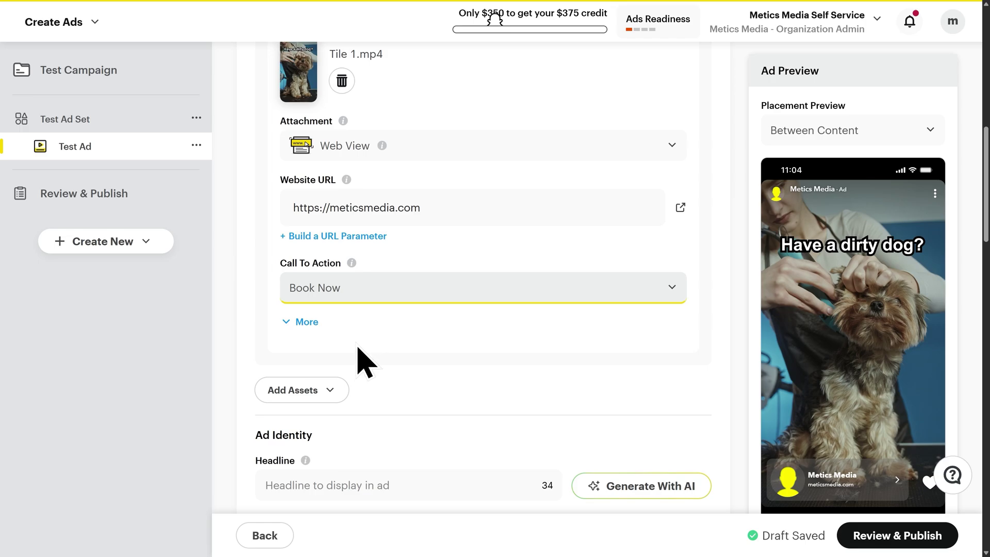
Step: Add a second snap to the Story Ad by duplicating the previous asset
click(330, 396)
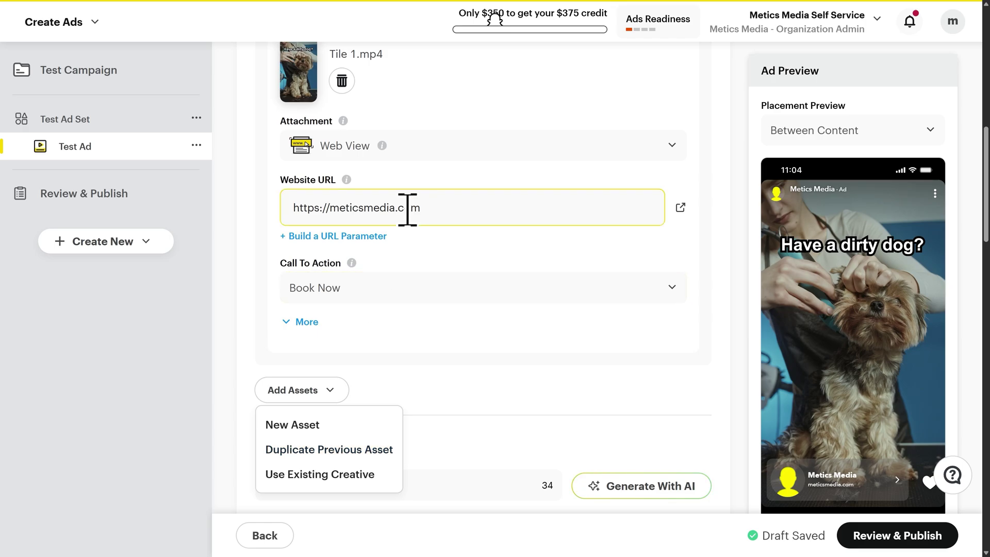
click(352, 452)
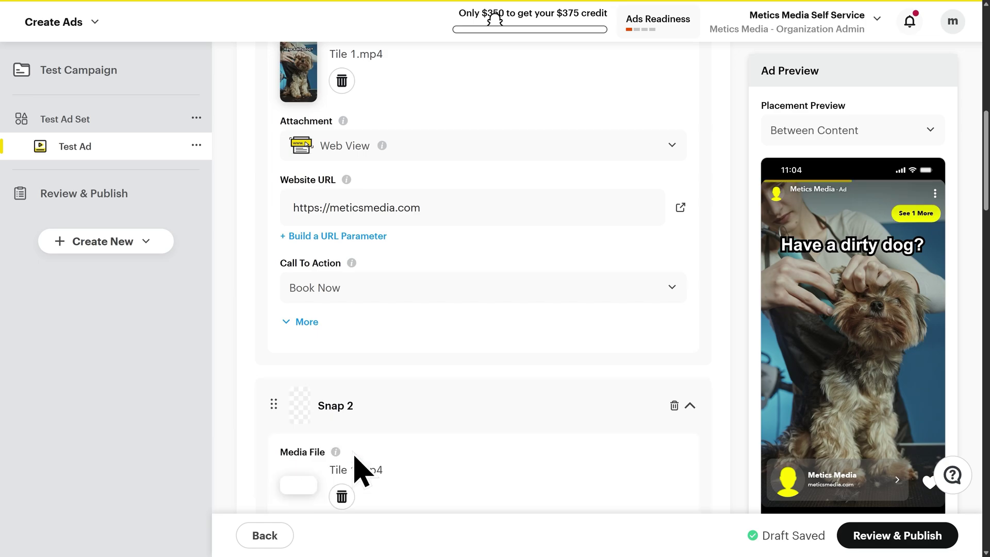
scroll(371, 423, down, 3)
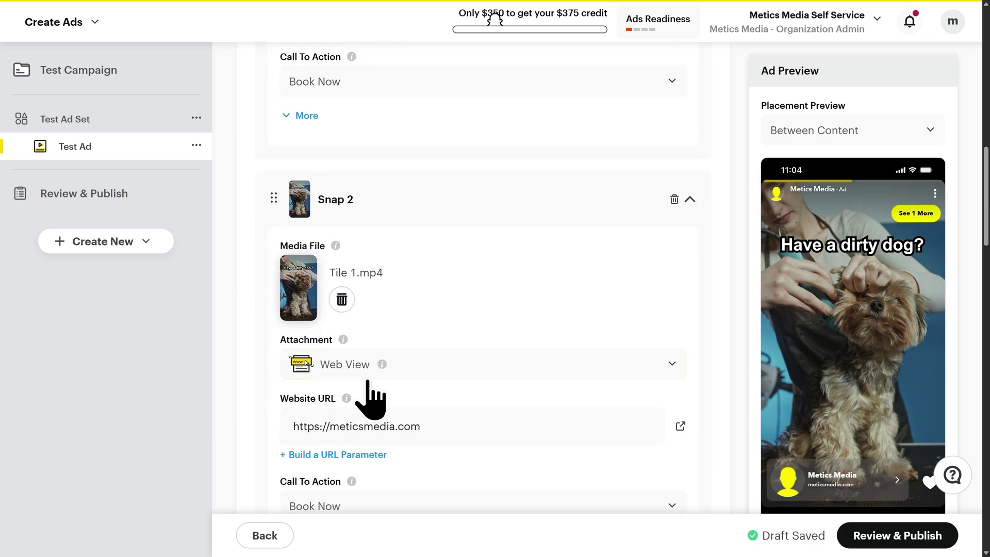
Step: Replace Snap 2's media file with the Tile 2 video from the Dog Grooming Ad folder, and preview both snaps
click(341, 300)
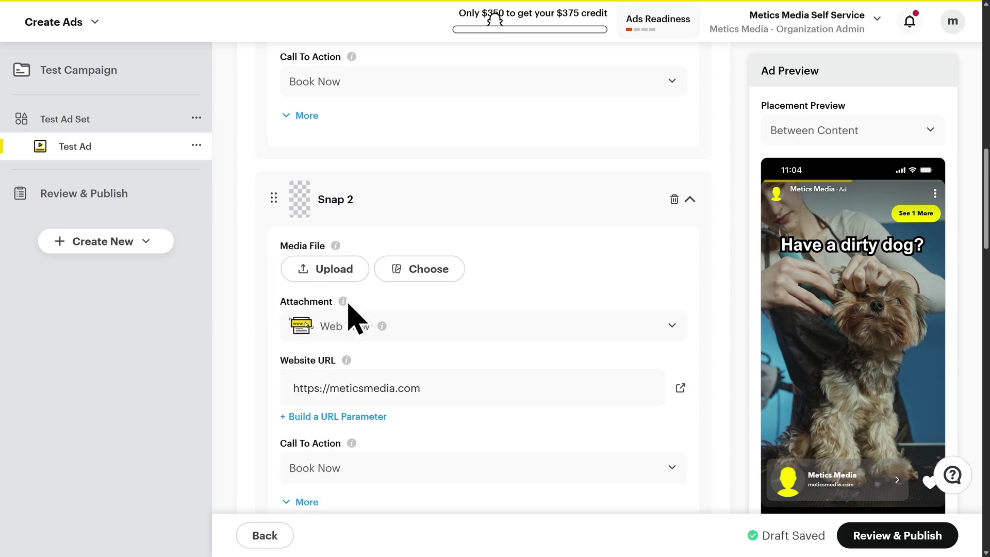
click(334, 279)
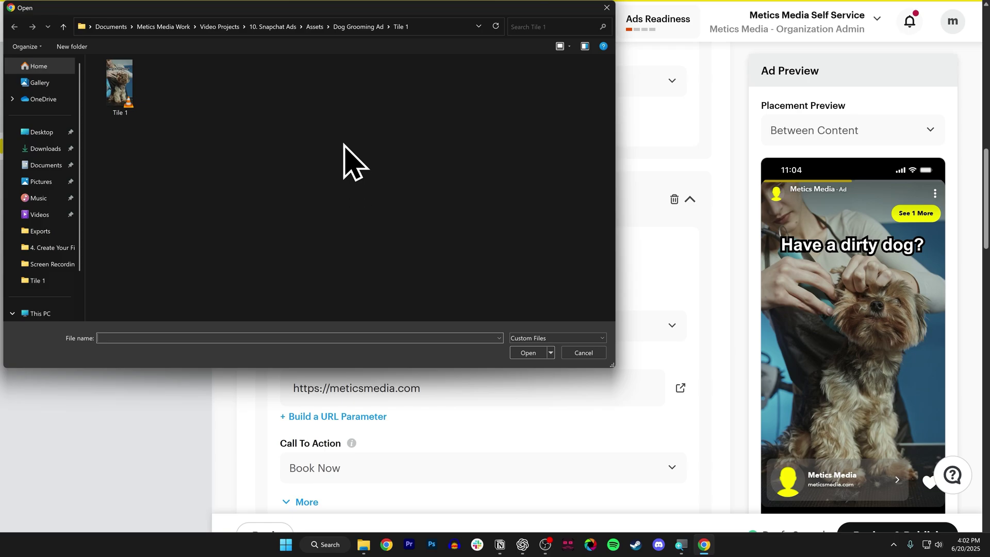
click(358, 27)
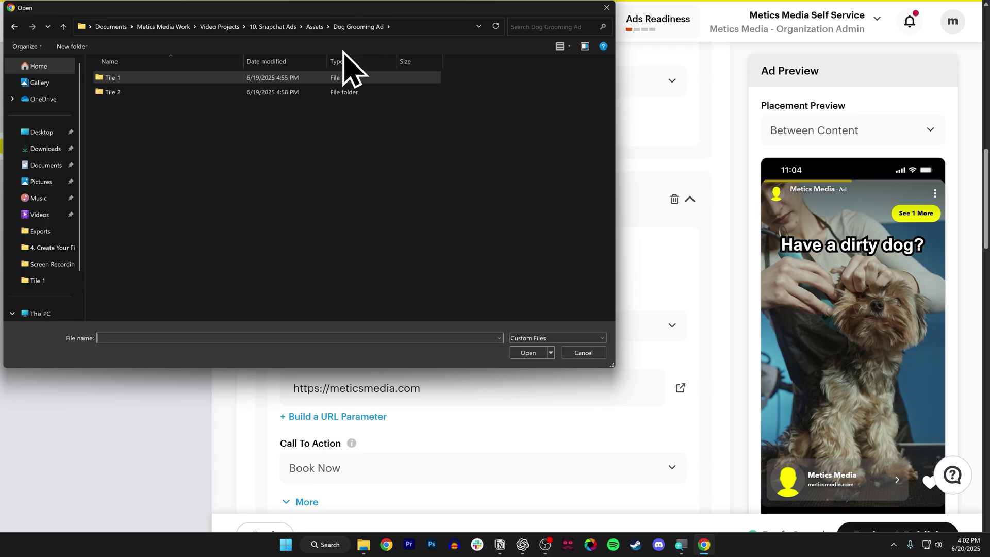
double_click(304, 91)
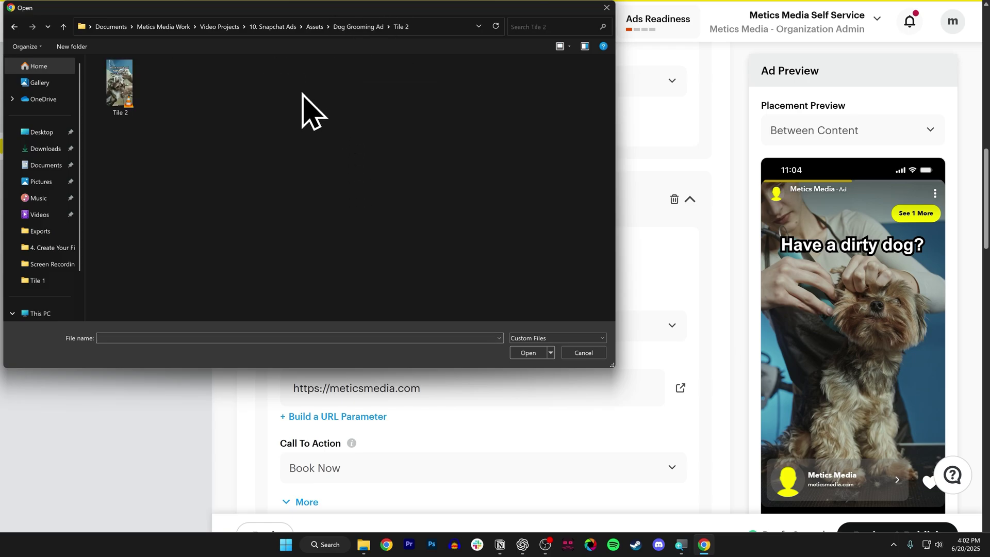
double_click(128, 96)
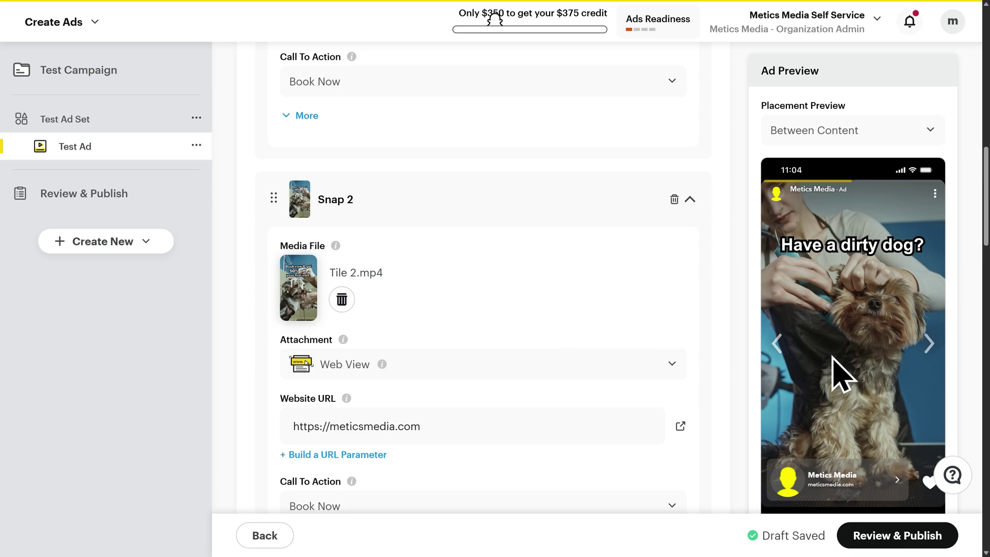
mouse_move(862, 365)
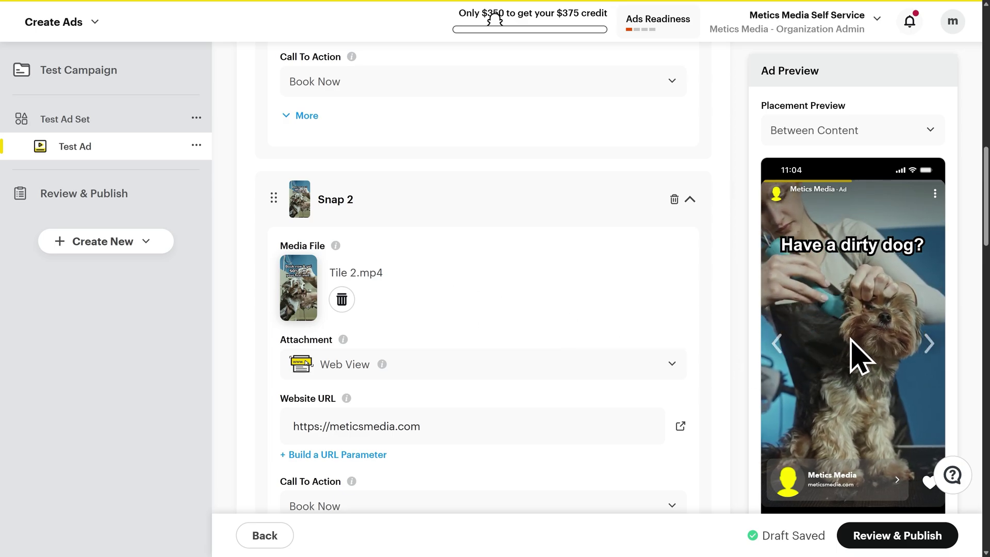
click(916, 345)
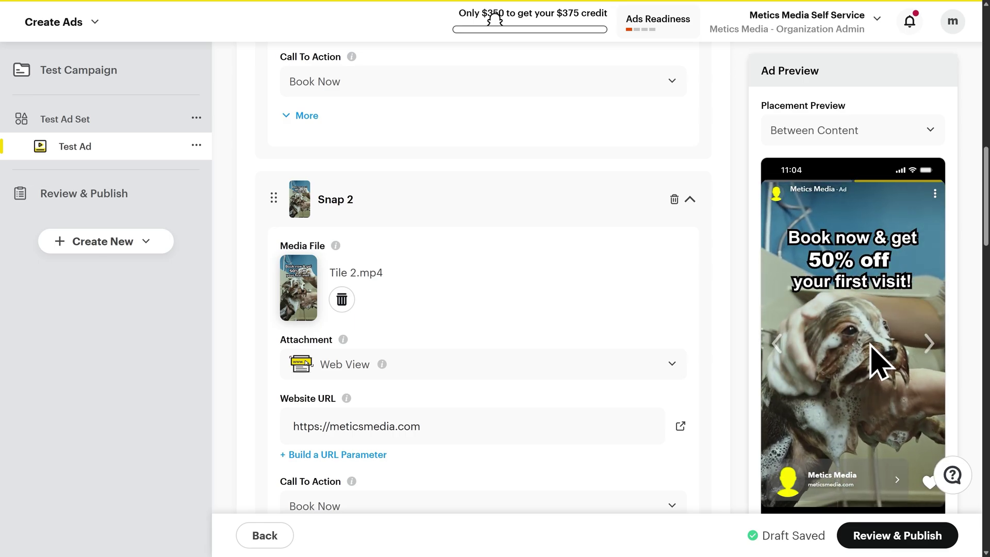
click(781, 344)
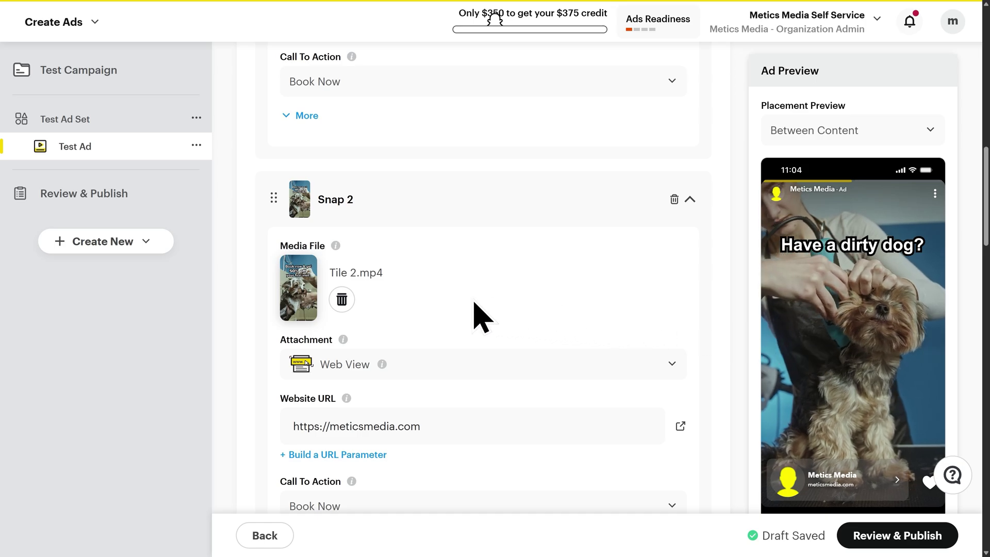
Step: Enter Dog Groomer Near You! as the headline in the Ad Identity section
scroll(459, 304, down, 1)
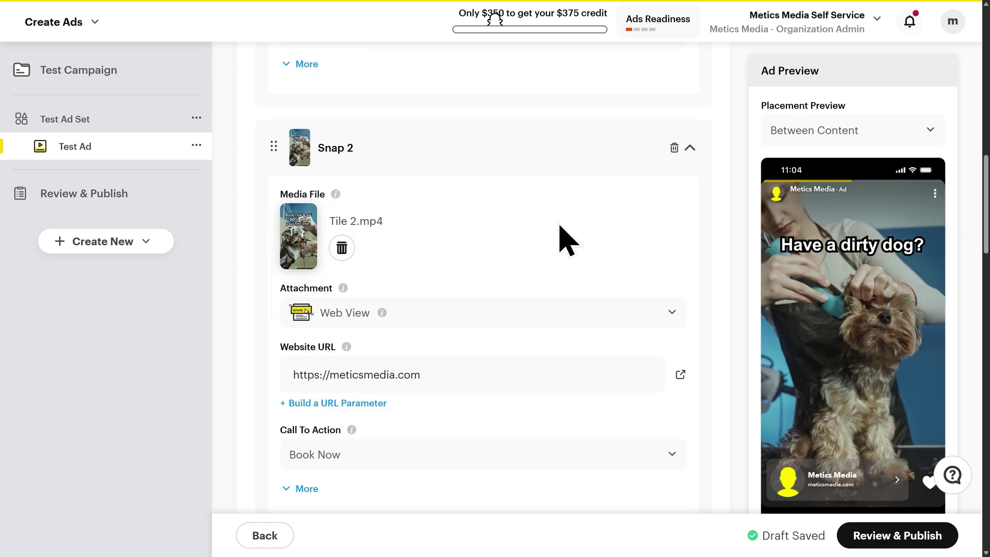
scroll(457, 227, down, 5)
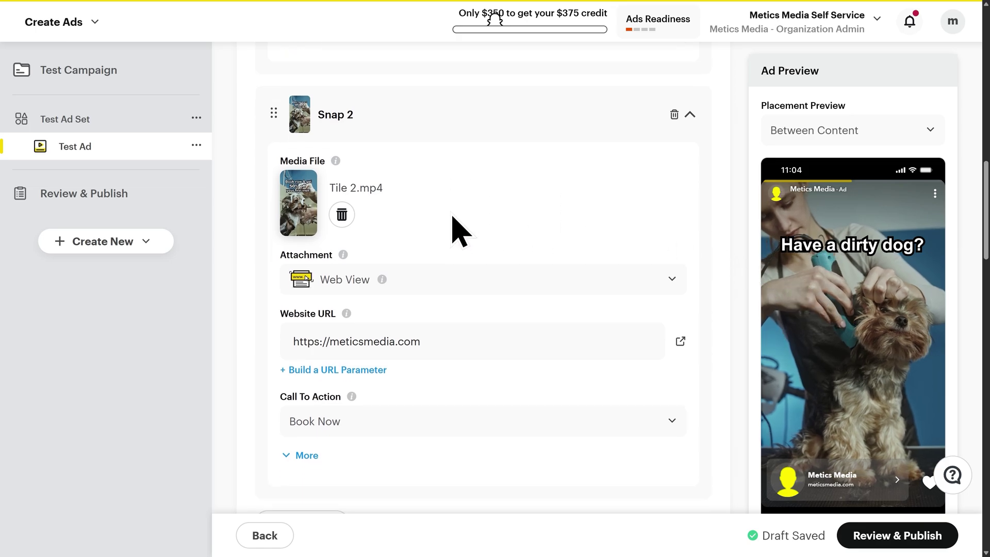
click(450, 212)
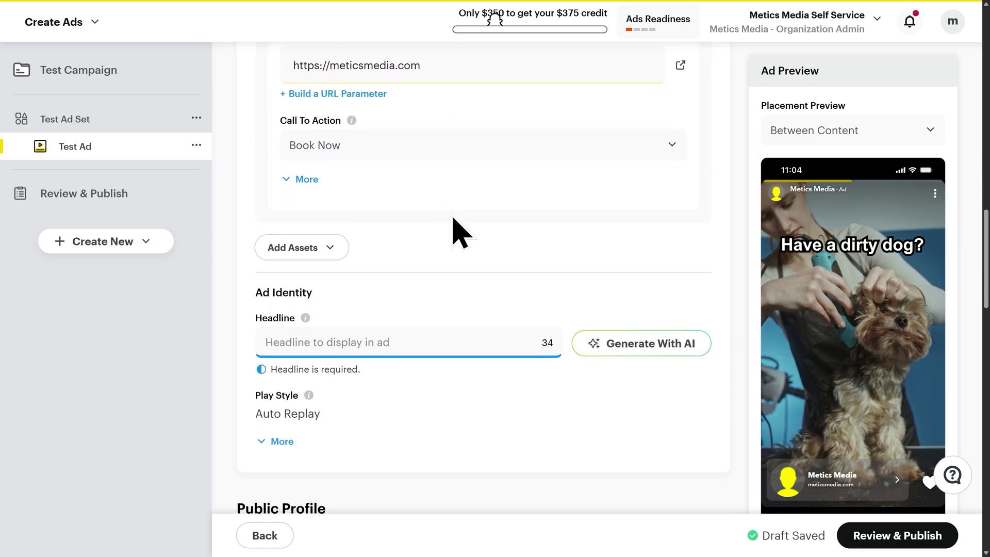
click(367, 343)
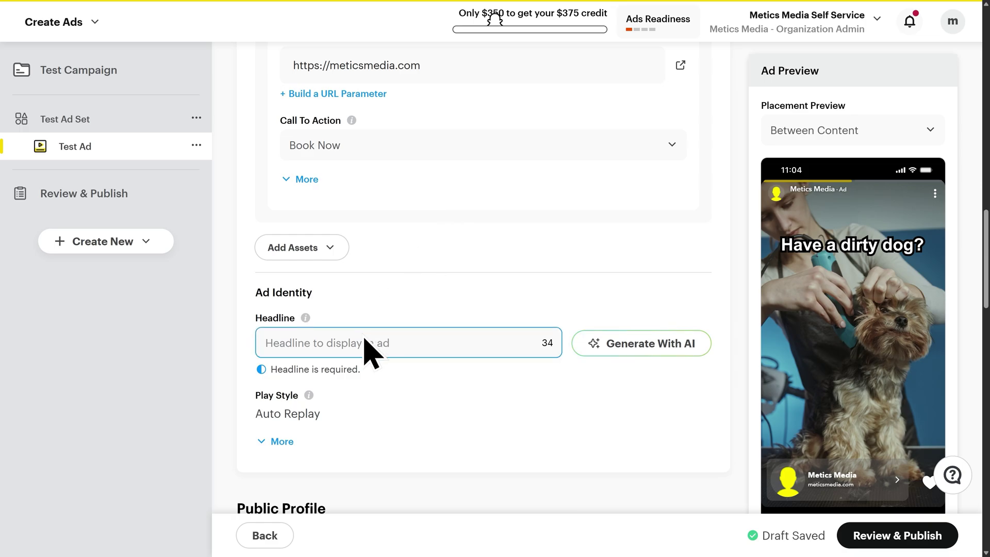
click(362, 340)
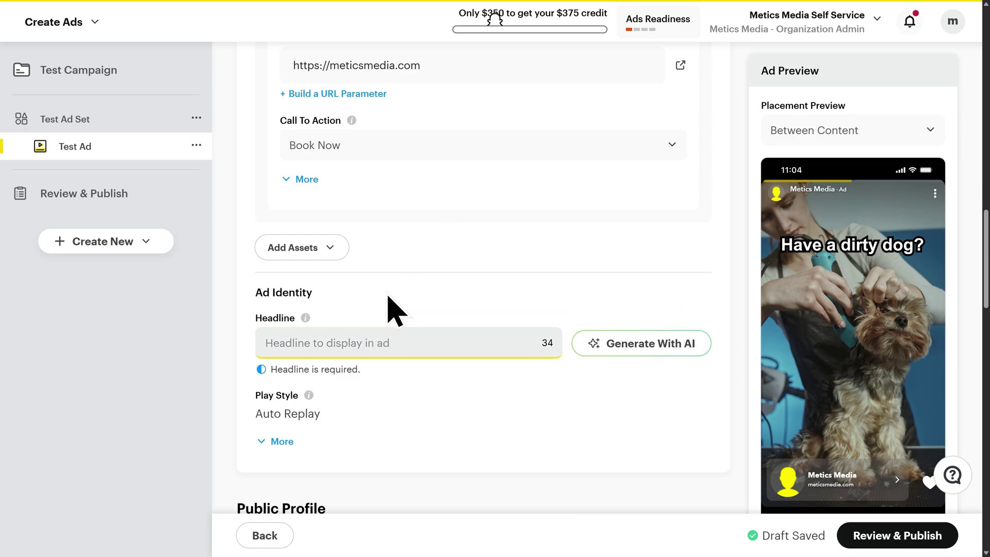
text(Dog Gro)
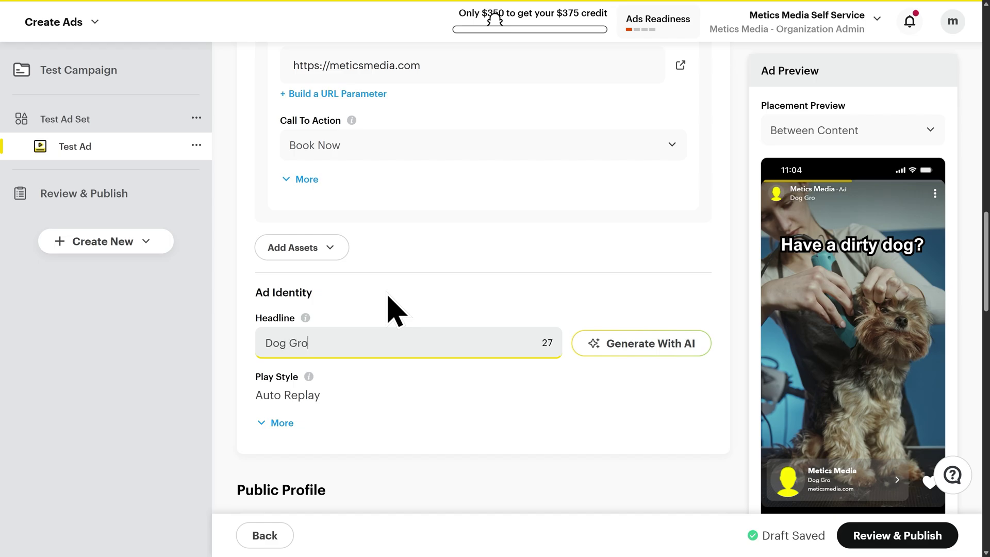
text(omer Near You!)
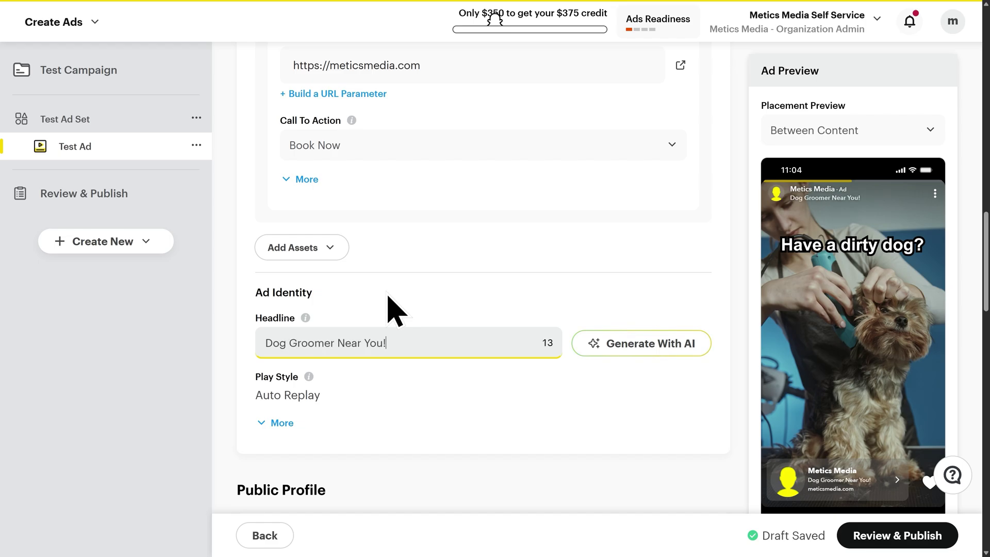
Step: Upload Dog-Groomers-Logo-700x100px as the Discover Tile logo and accept its default crop
scroll(388, 296, down, 5)
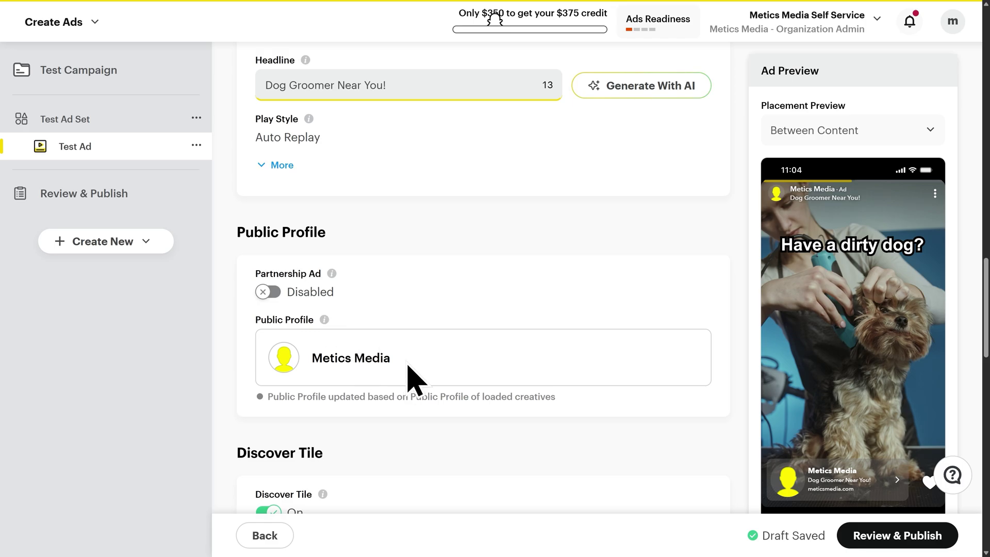
scroll(406, 361, down, 6)
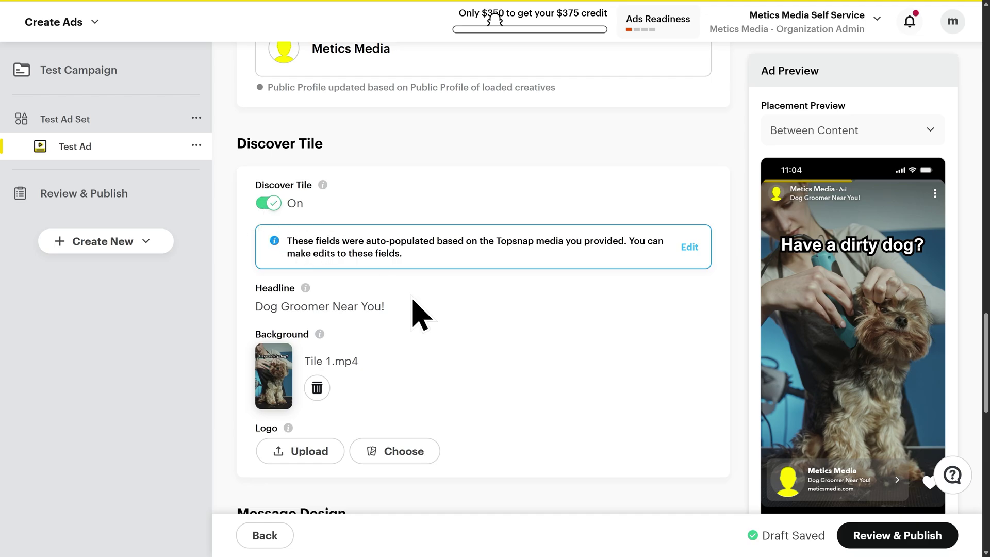
click(310, 456)
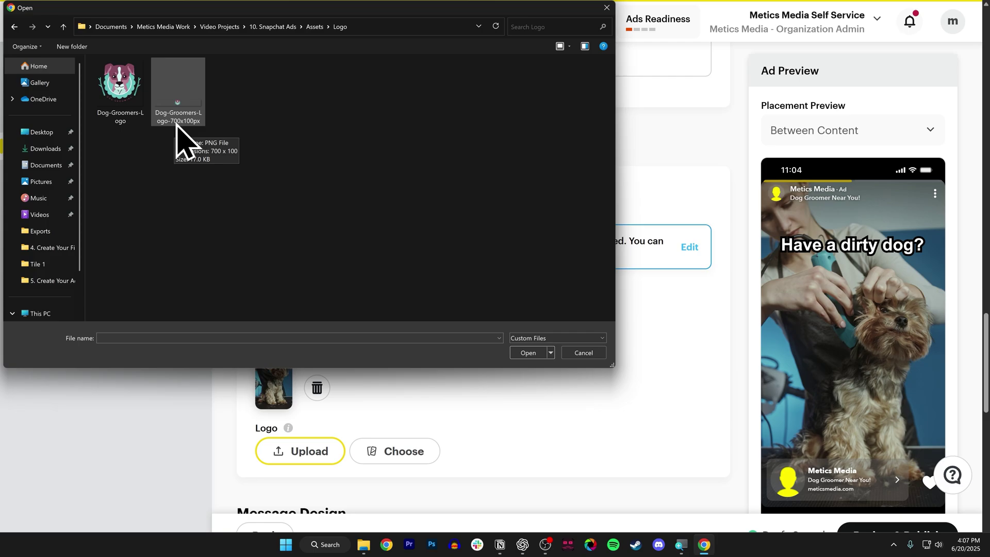
double_click(178, 106)
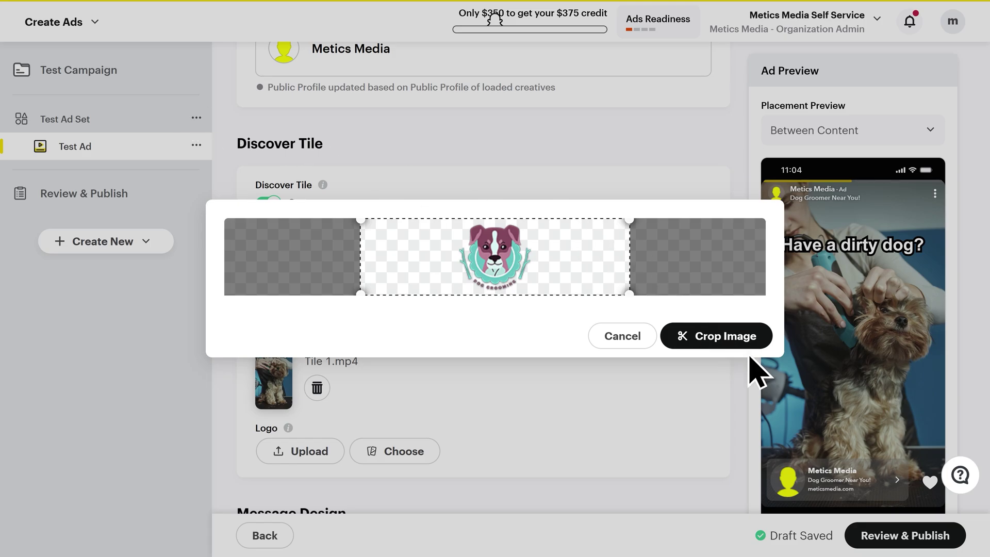
click(717, 341)
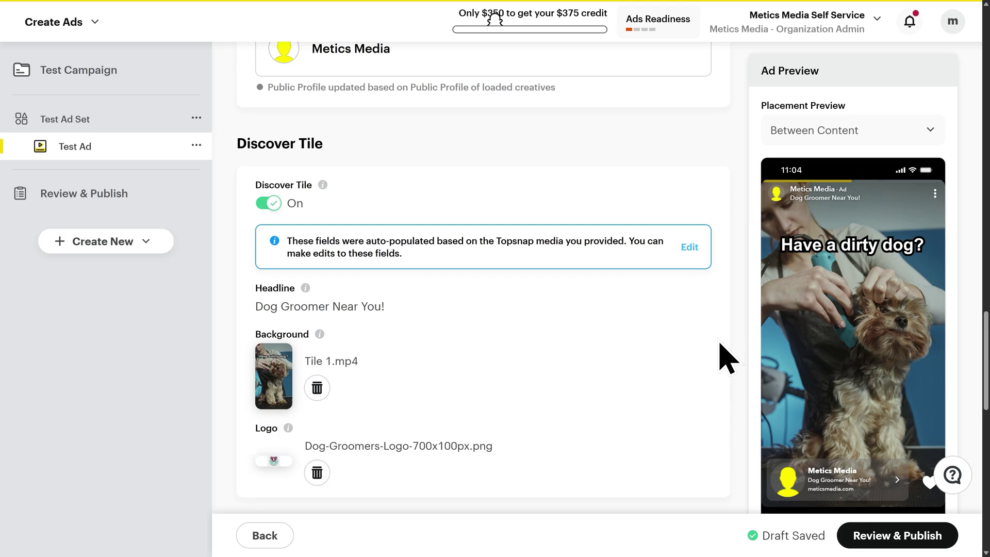
Step: Turn off Message Design for the ad and set its delivery status to Paused
scroll(726, 358, down, 6)
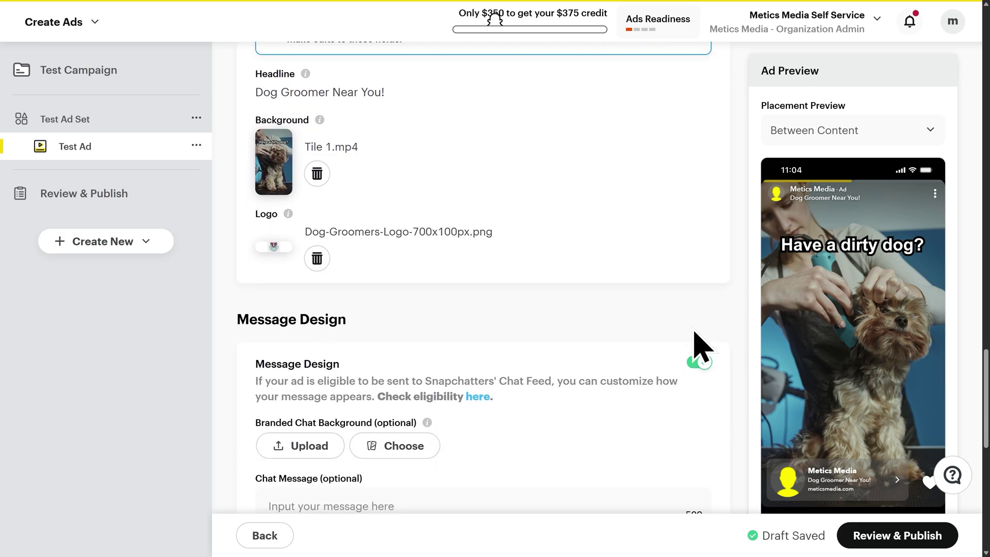
scroll(654, 342, down, 3)
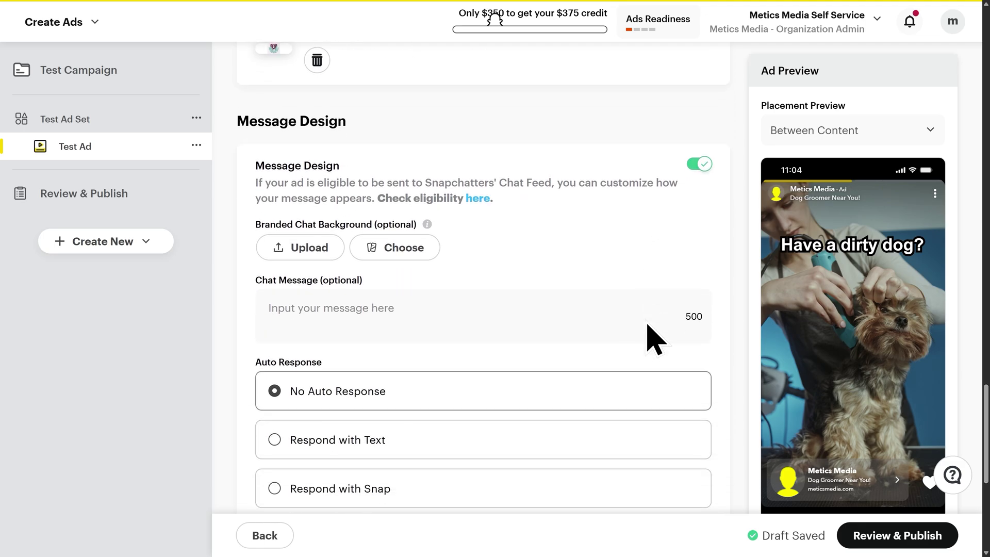
scroll(593, 330, up, 1)
click(530, 309)
click(426, 310)
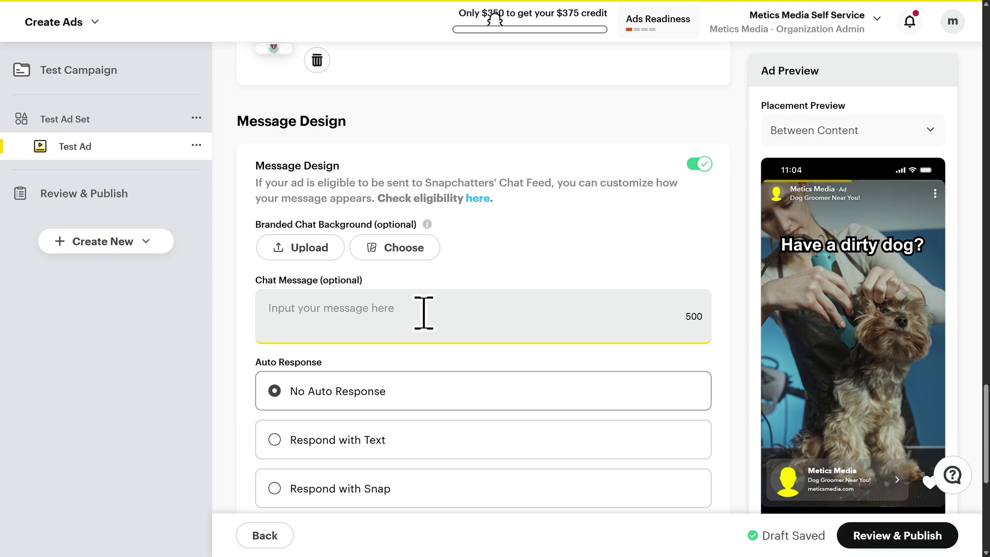
scroll(402, 382, down, 2)
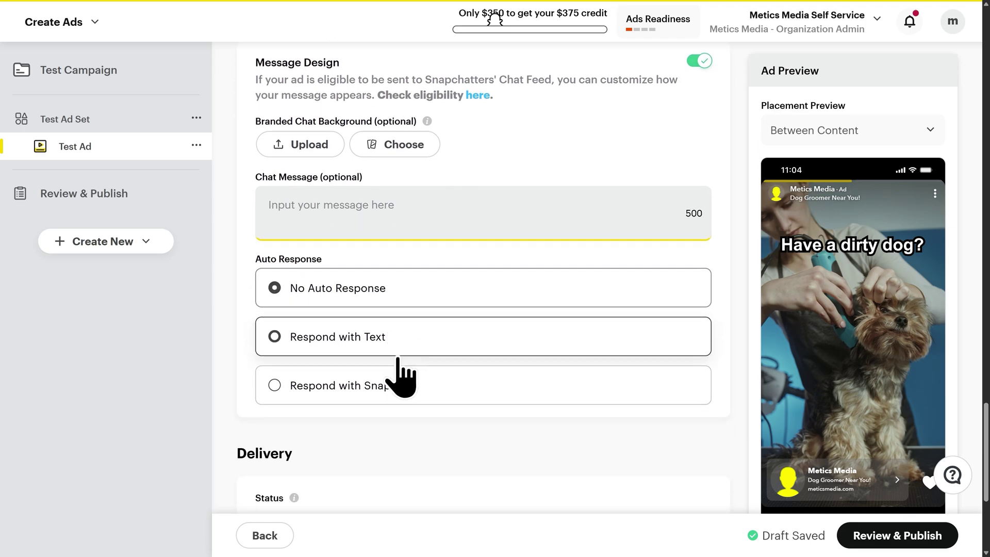
scroll(397, 360, up, 1)
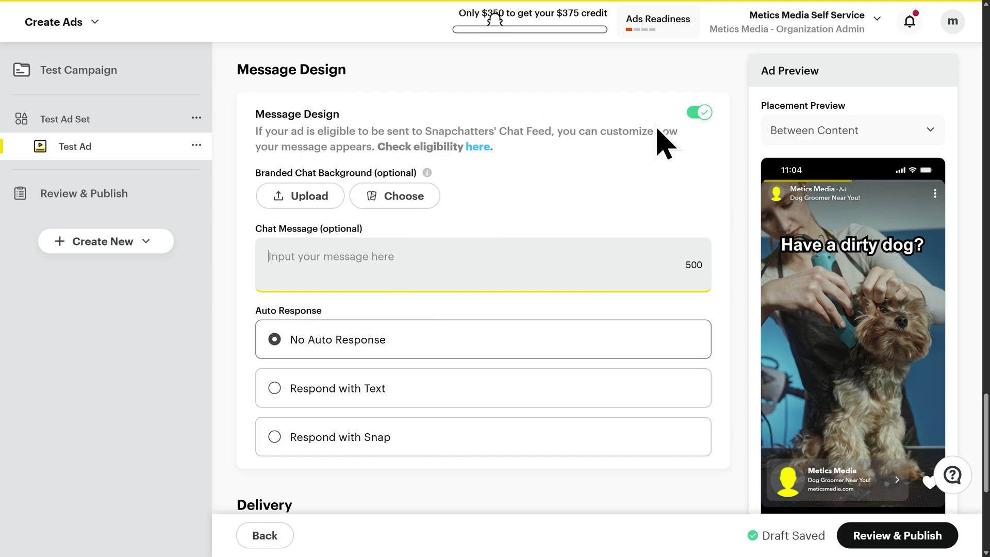
click(701, 113)
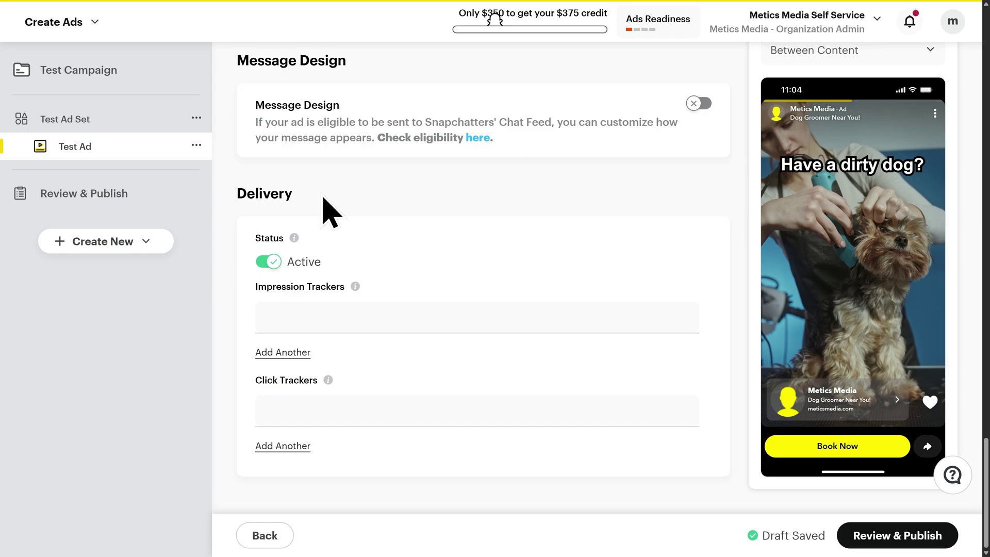
click(273, 262)
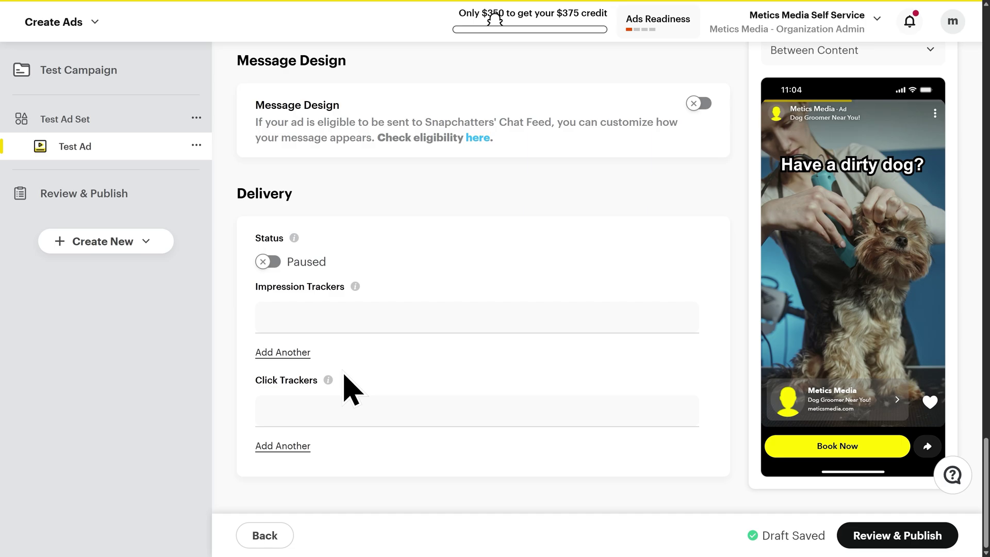
Step: Review the campaign, ad set, business address and payment details of Test Campaign, and publish it
click(899, 539)
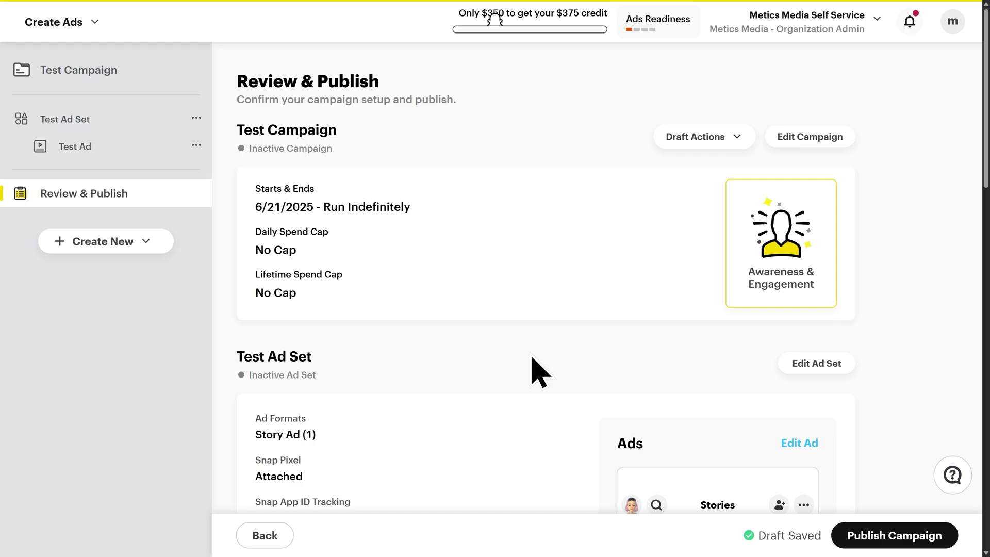
scroll(529, 361, down, 6)
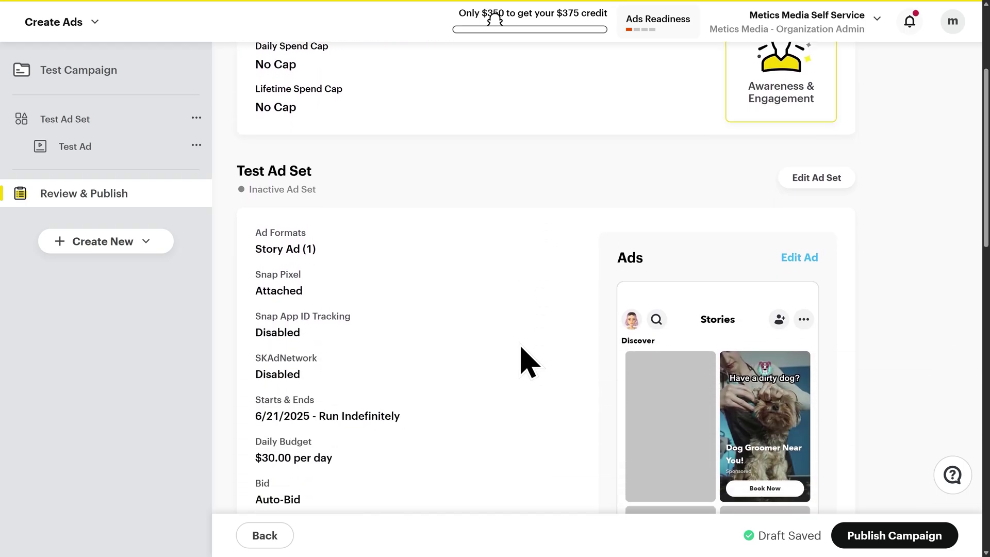
scroll(524, 361, down, 2)
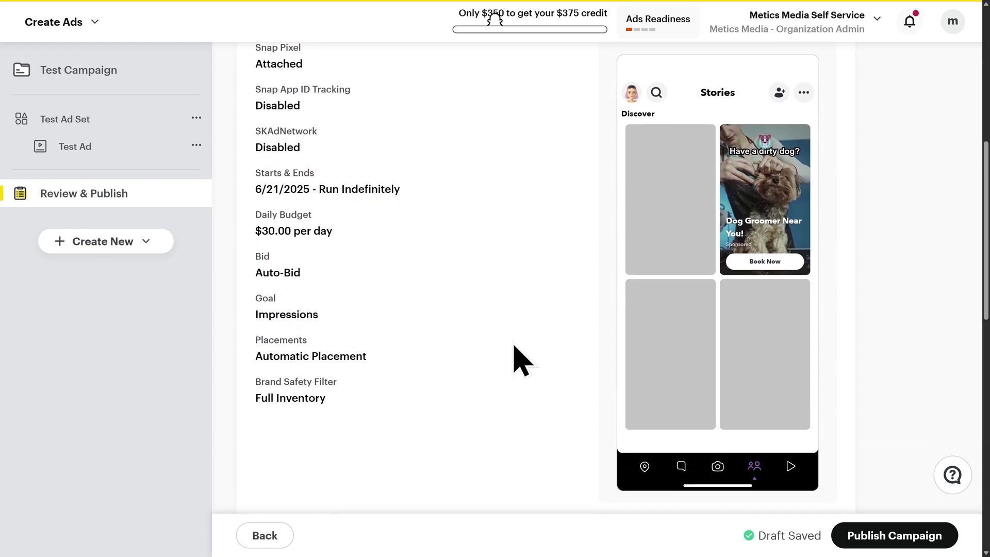
scroll(518, 359, down, 8)
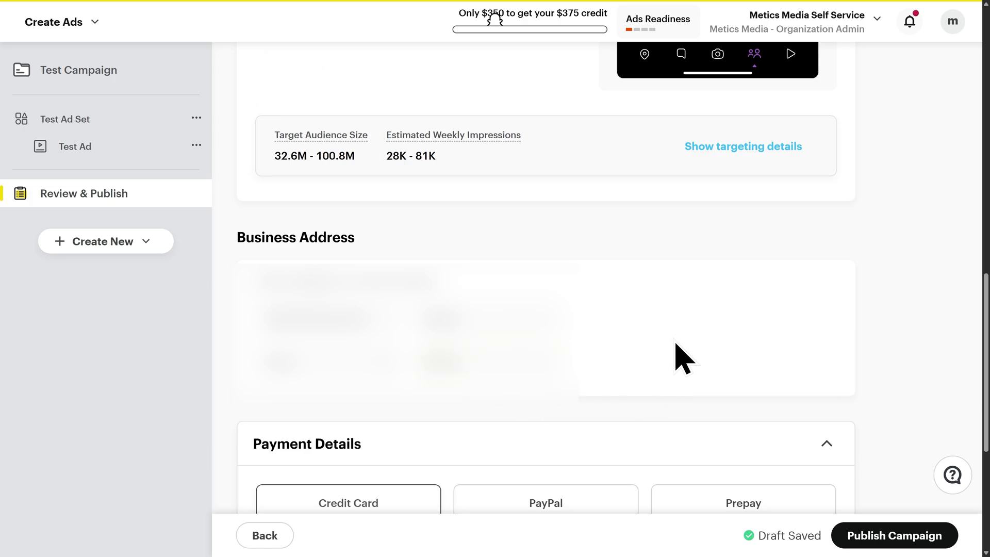
scroll(681, 354, down, 6)
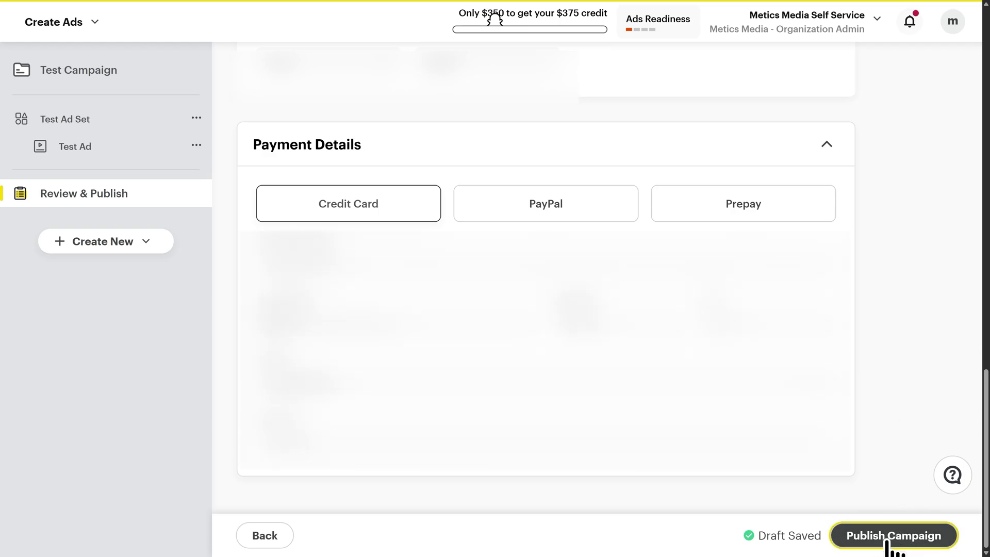
click(887, 538)
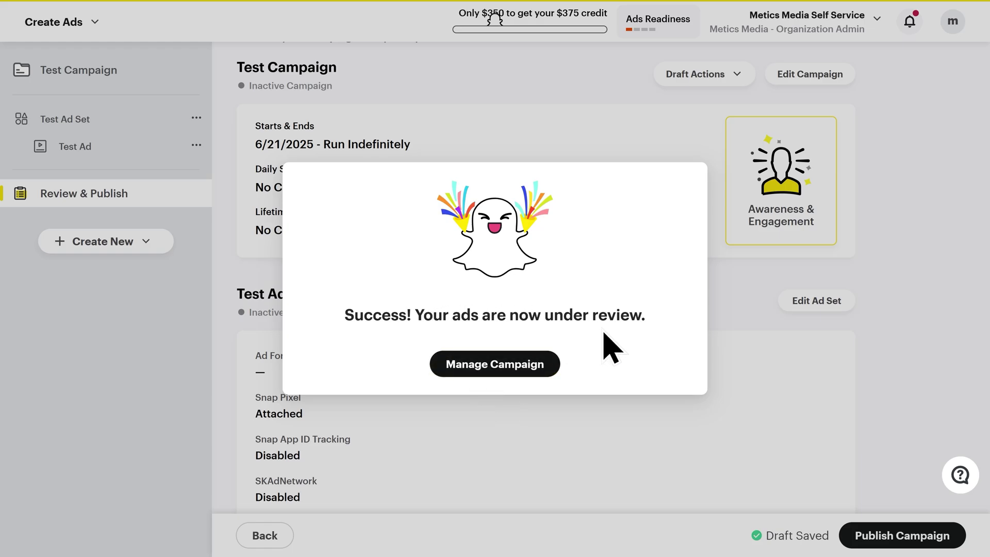
Step: Go to manage the published campaign and view its entry in the campaigns list below the performance chart
click(491, 369)
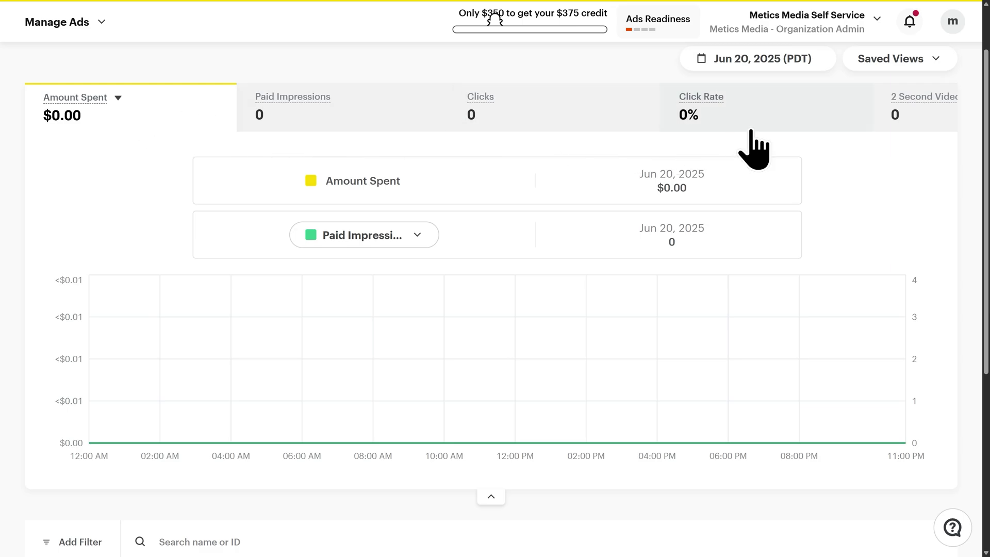
scroll(629, 316, down, 4)
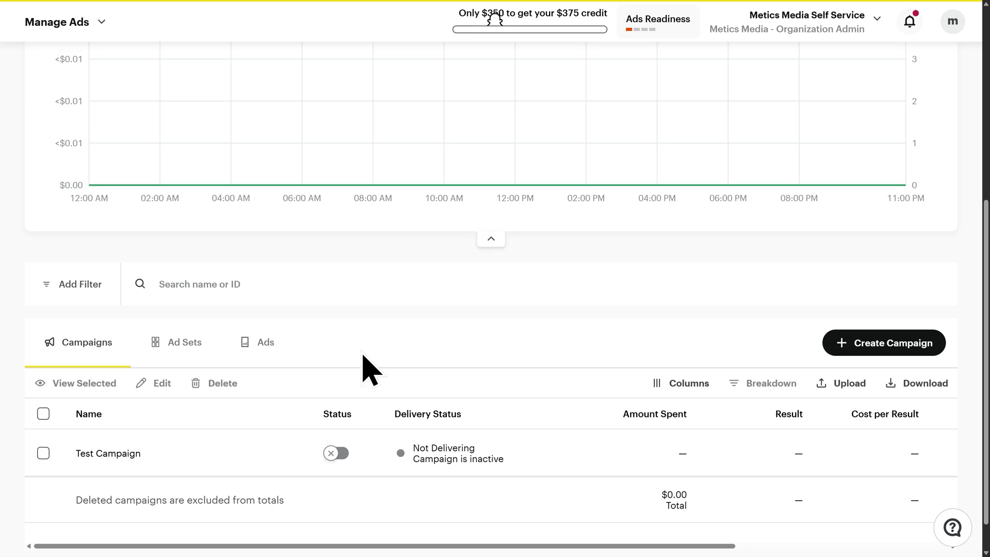
Step: Open Campaign Lab and look through its creative, audience, placement and goal split test options
click(106, 26)
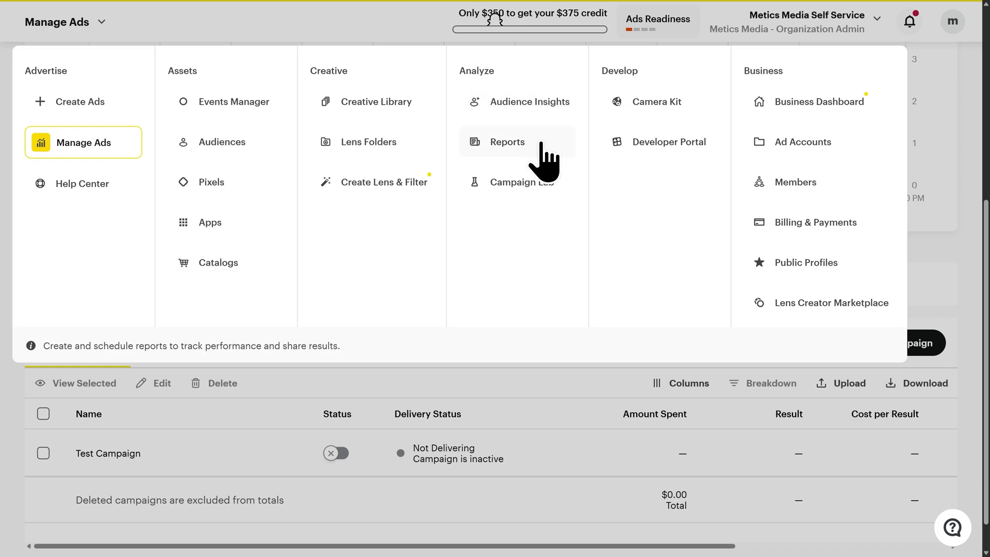
click(560, 190)
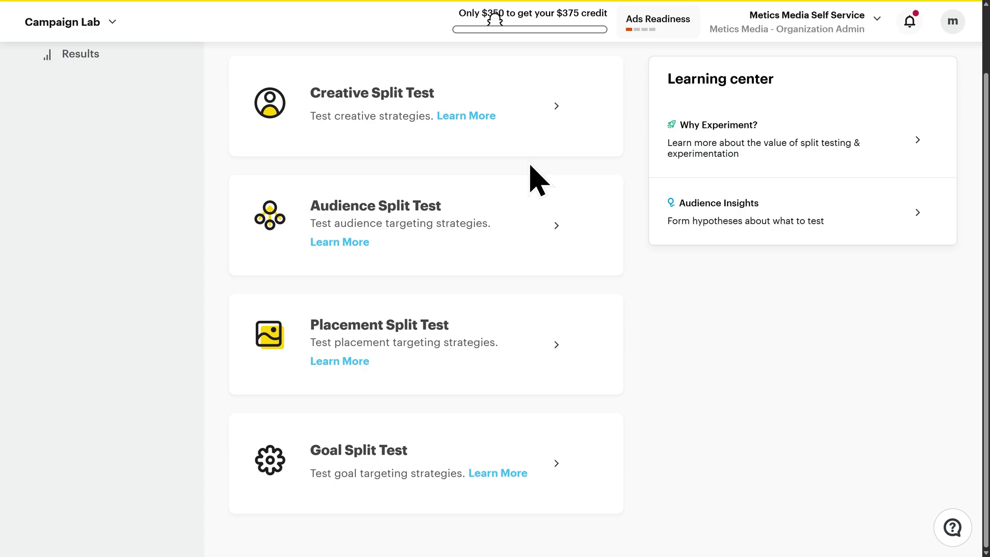
scroll(526, 170, up, 2)
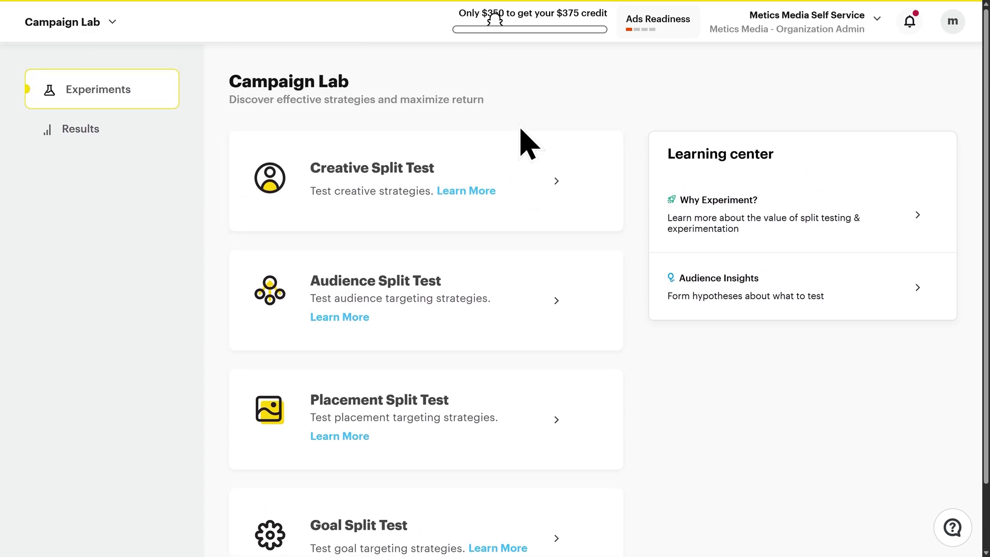